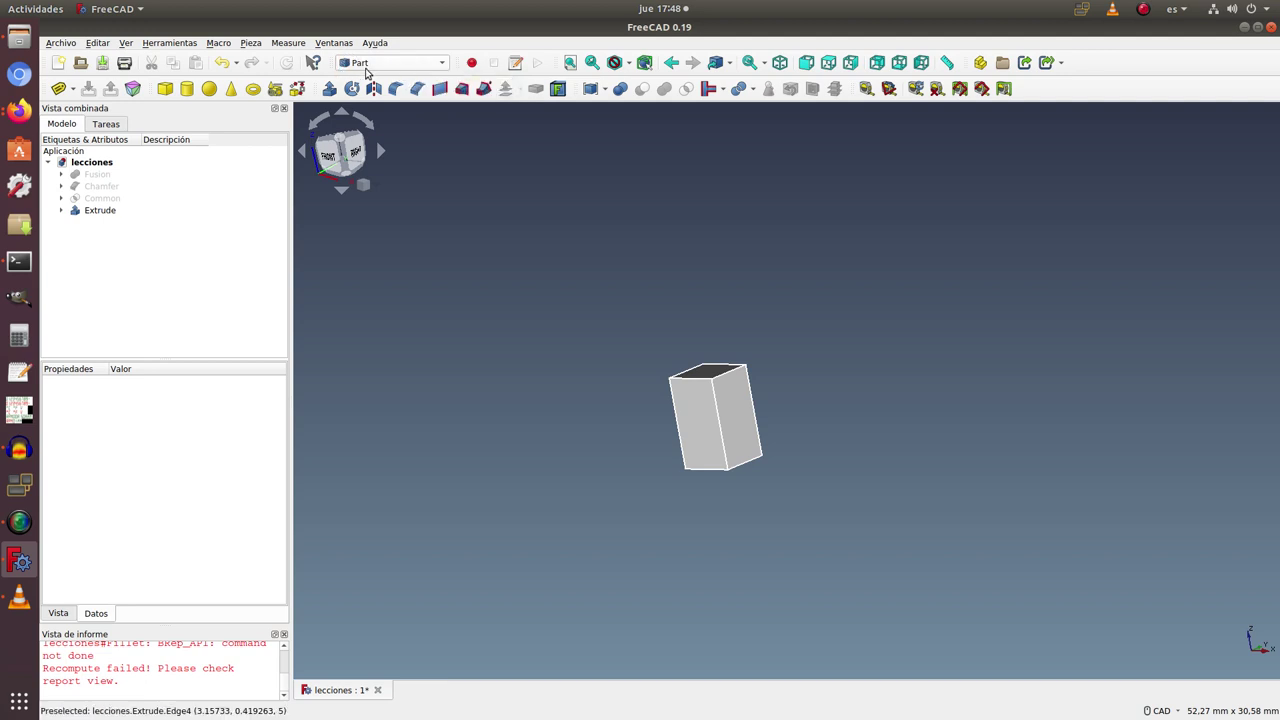
# Open and dismiss the workbench list twice, staying in the Part workbench
pyautogui.click(411, 67)
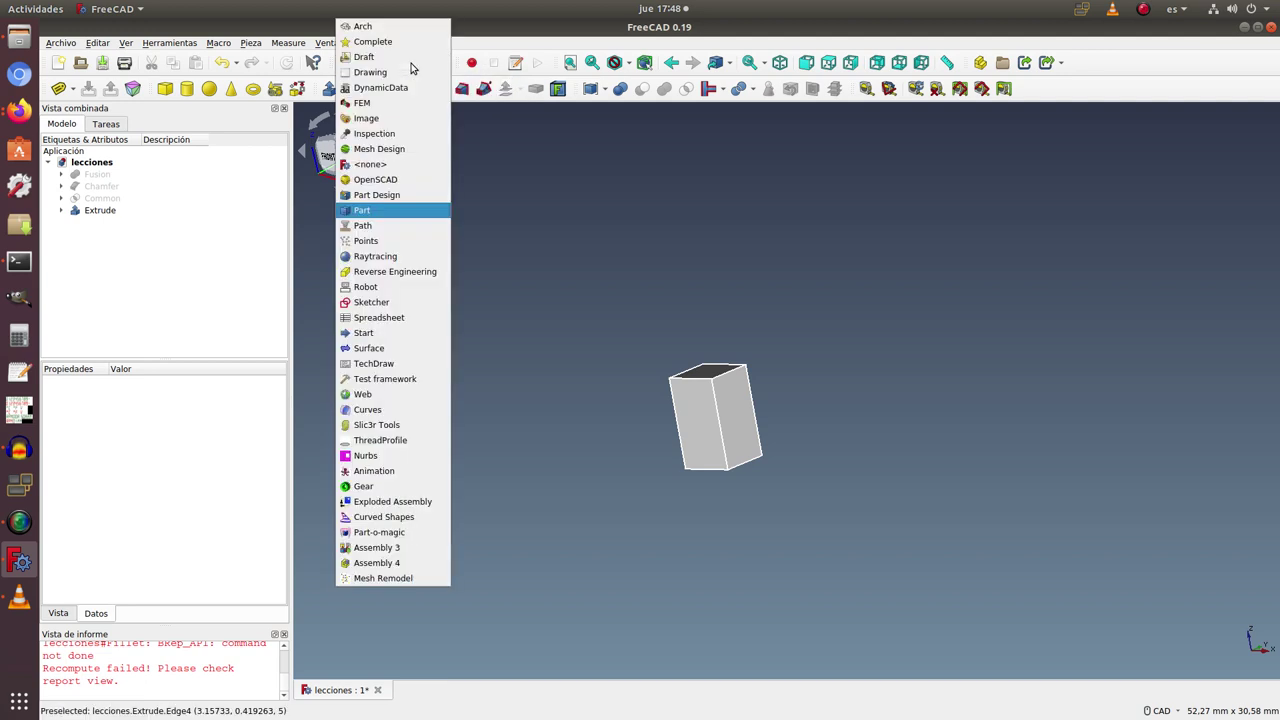
pyautogui.click(589, 194)
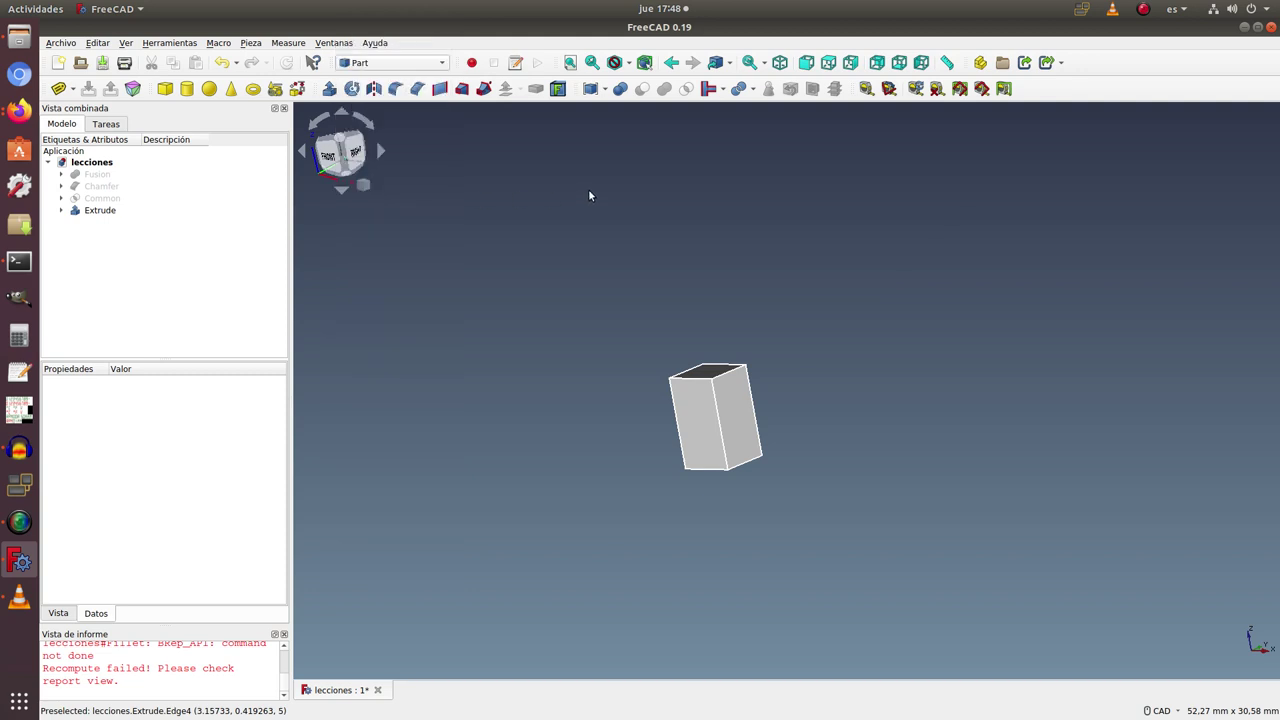
pyautogui.click(369, 66)
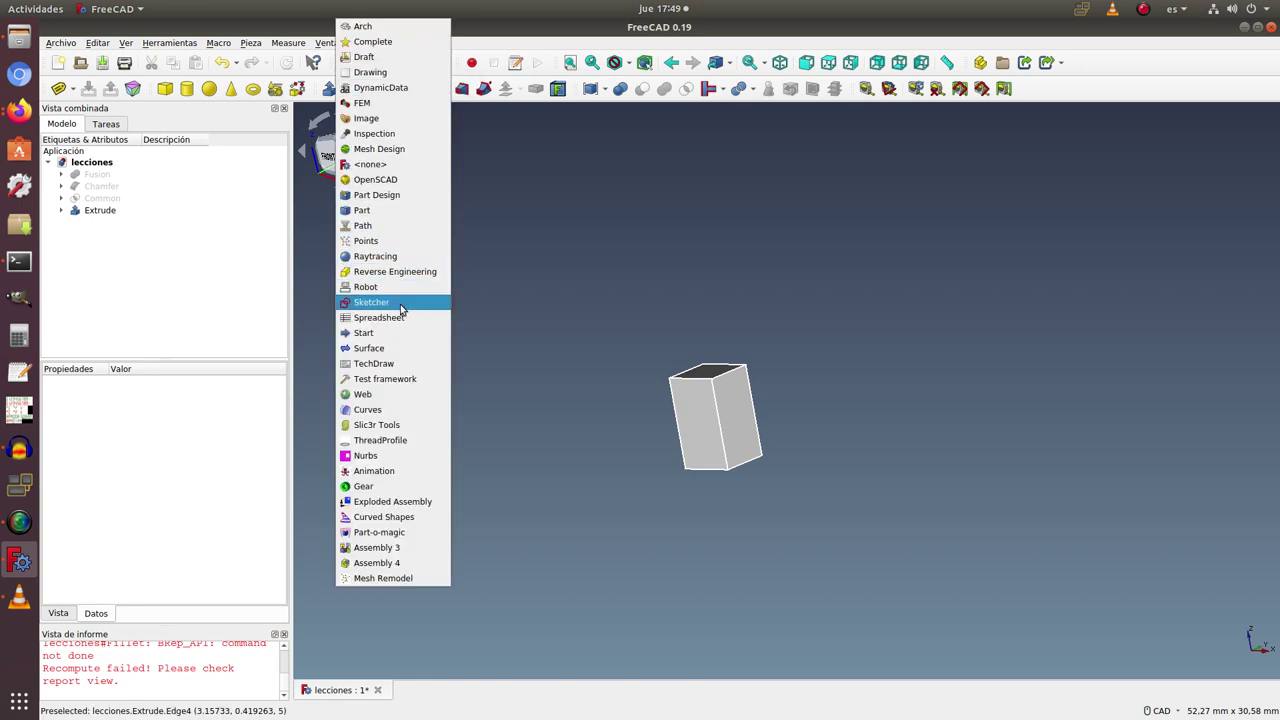
pyautogui.click(702, 295)
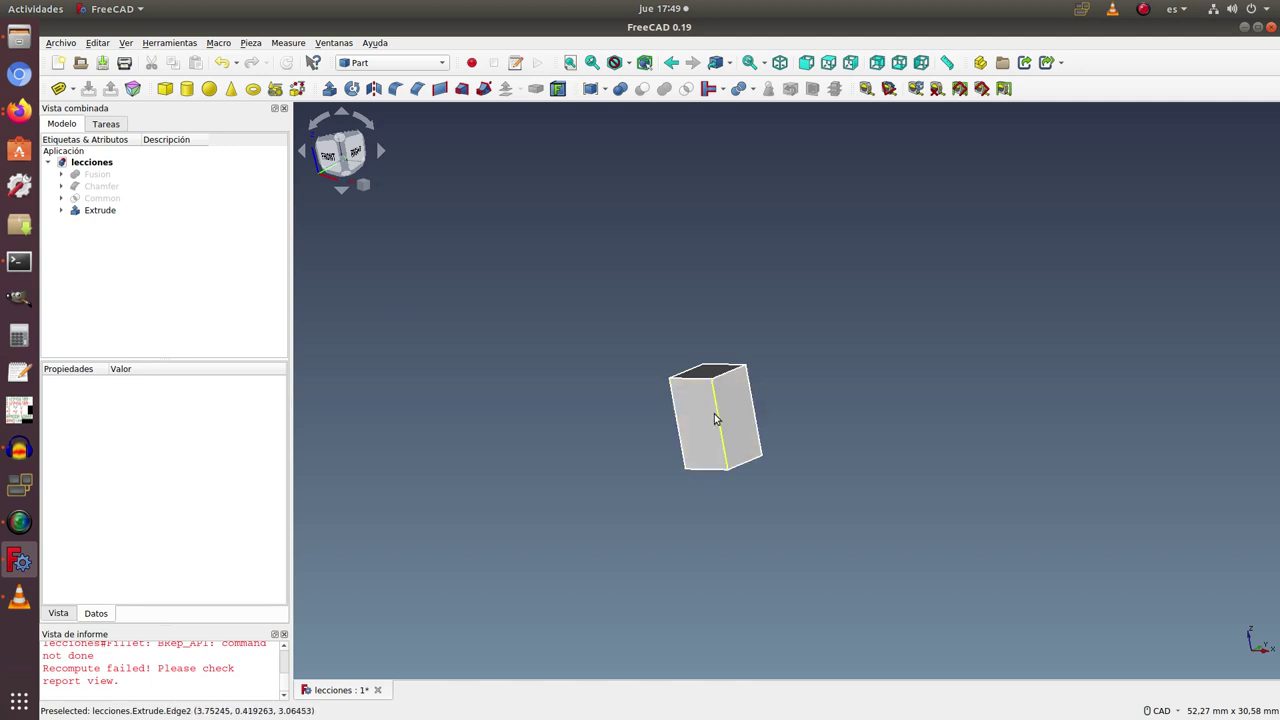
# Hide the Extrude solid with Space and clear the selection
pyautogui.click(104, 212)
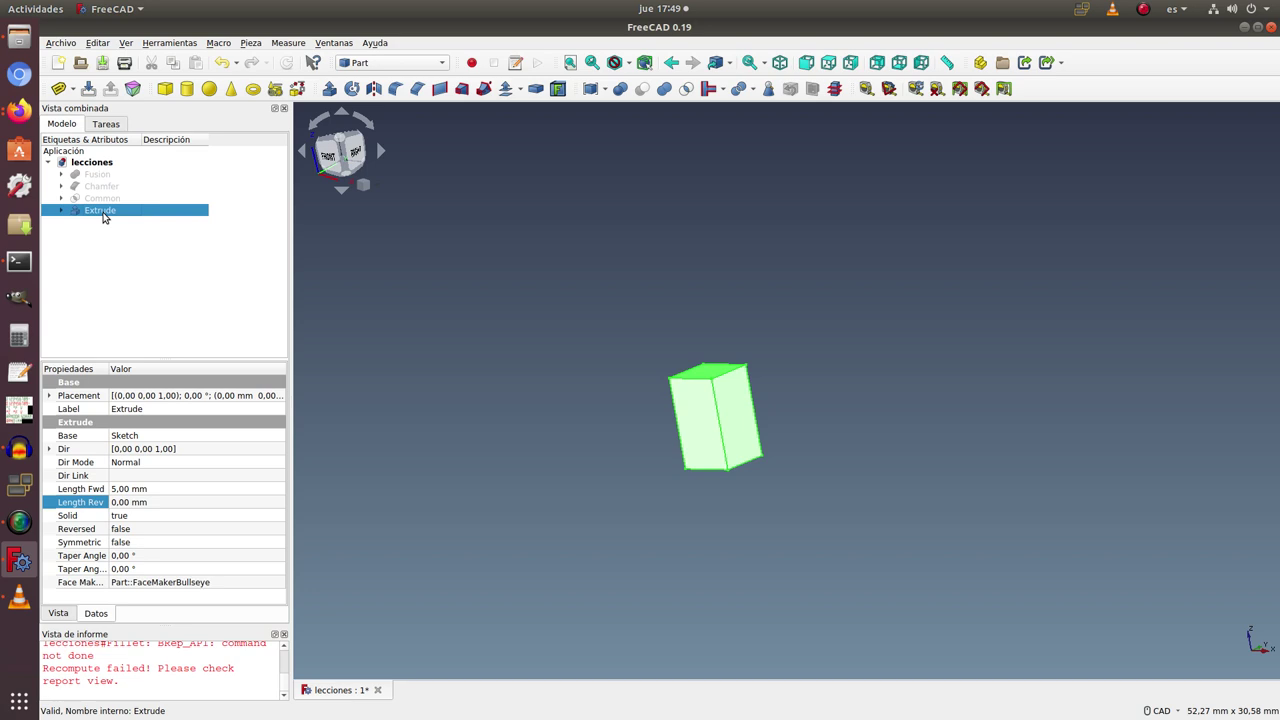
pyautogui.press('space')
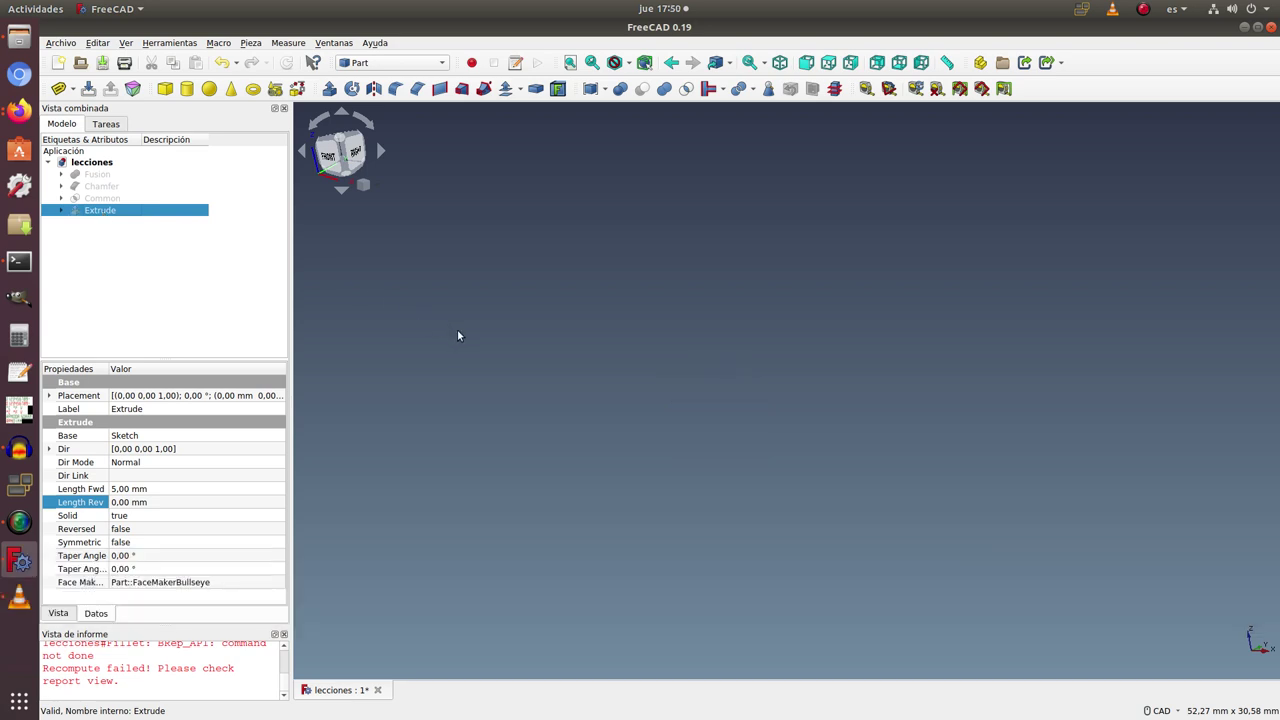
pyautogui.click(457, 331)
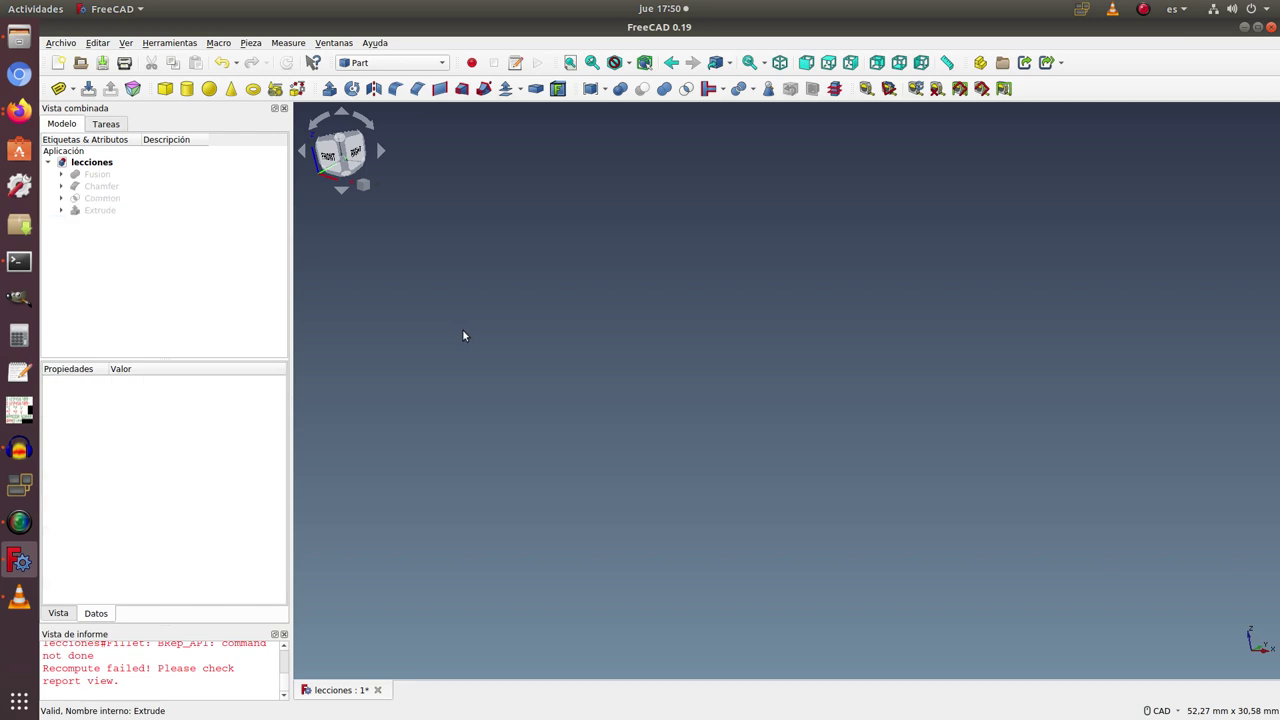
# Switch to the Sketcher workbench and start a new sketch, bringing up the Plano XY orientation choice
pyautogui.click(364, 64)
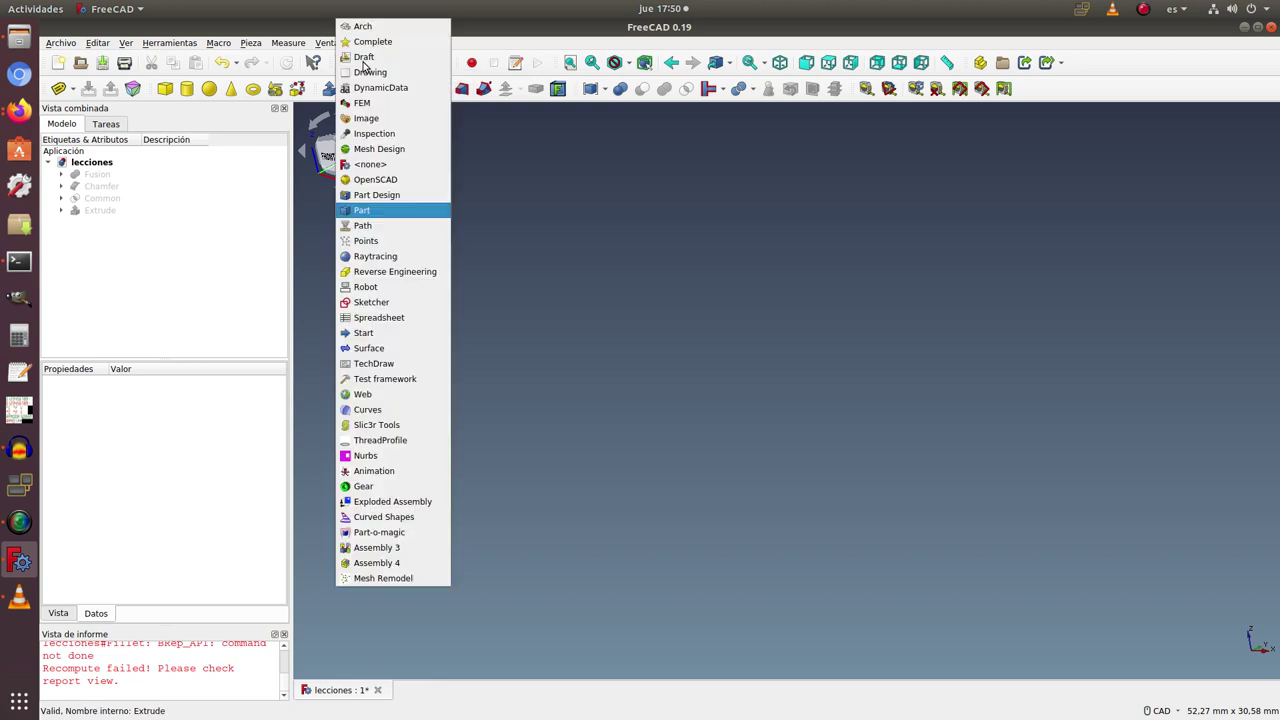
pyautogui.click(401, 313)
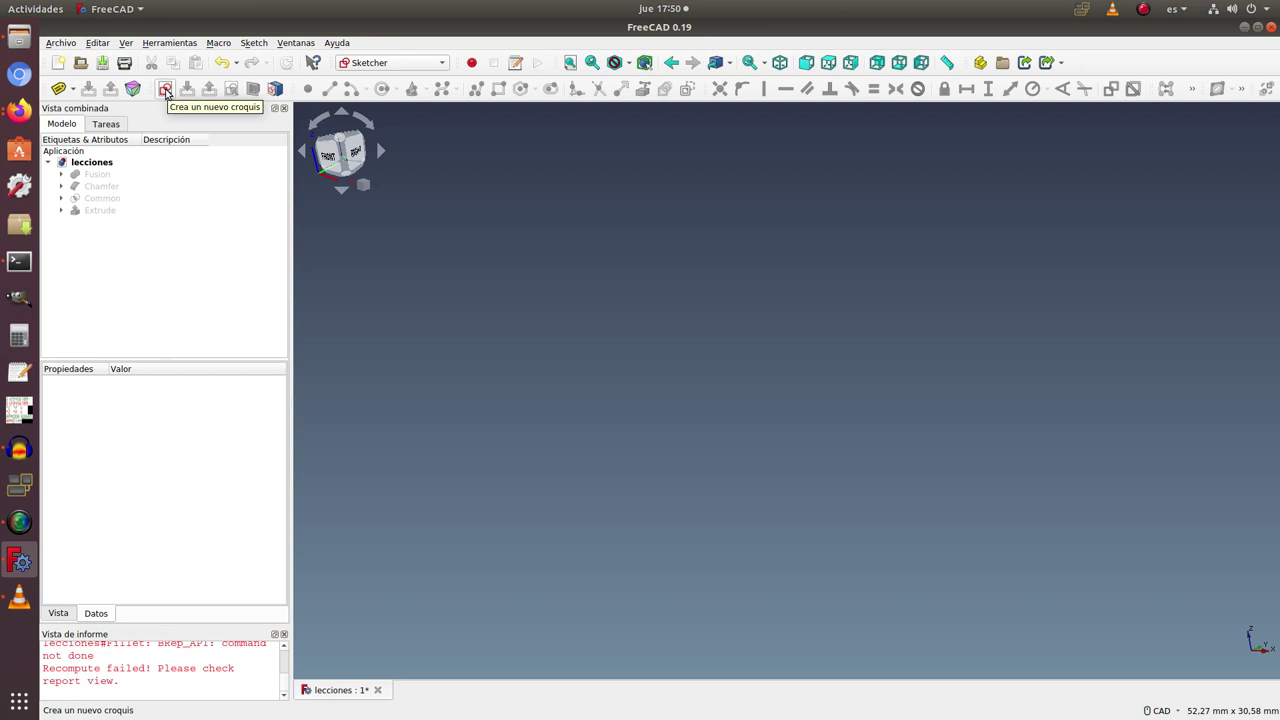
pyautogui.click(106, 124)
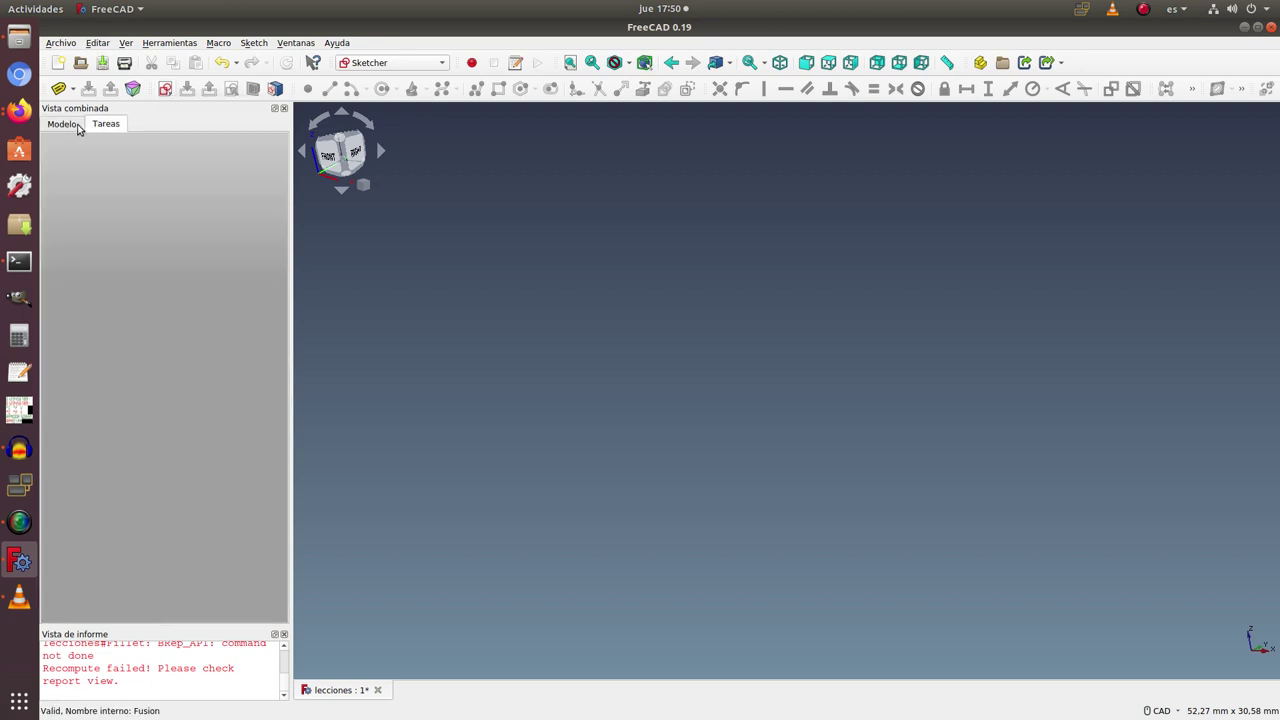
pyautogui.click(62, 124)
pyautogui.click(106, 124)
pyautogui.click(62, 124)
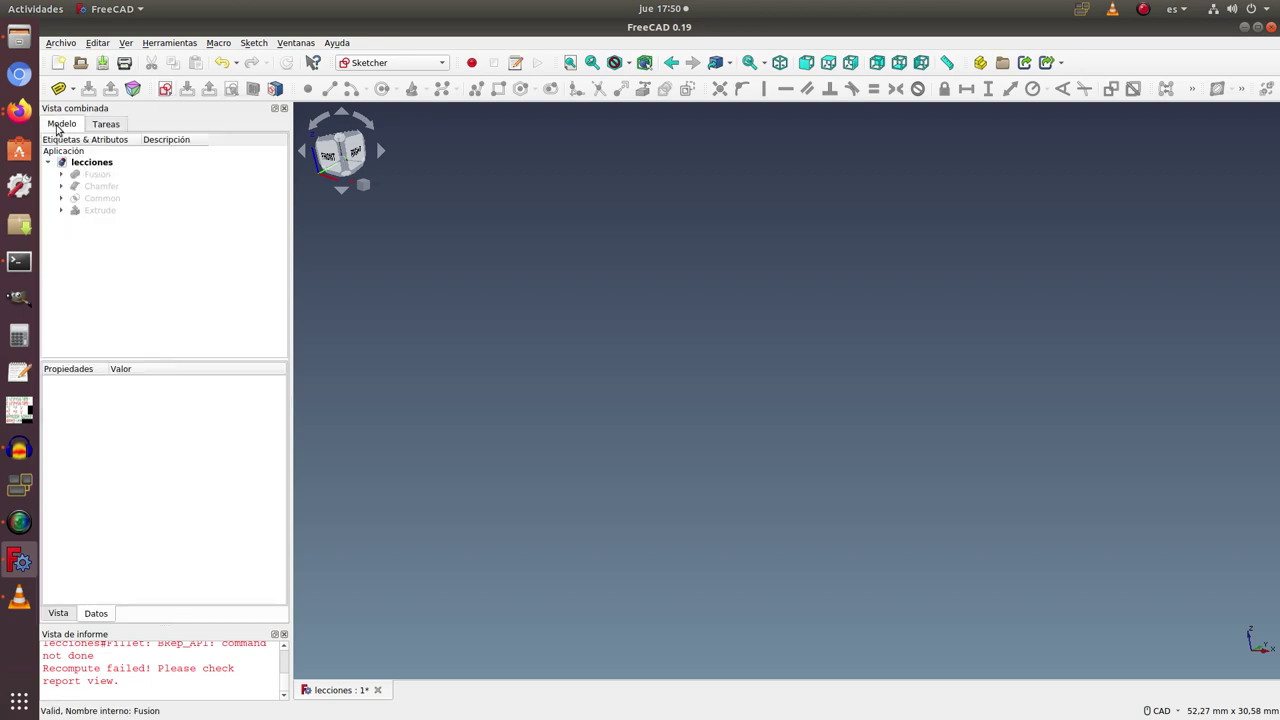
pyautogui.click(165, 88)
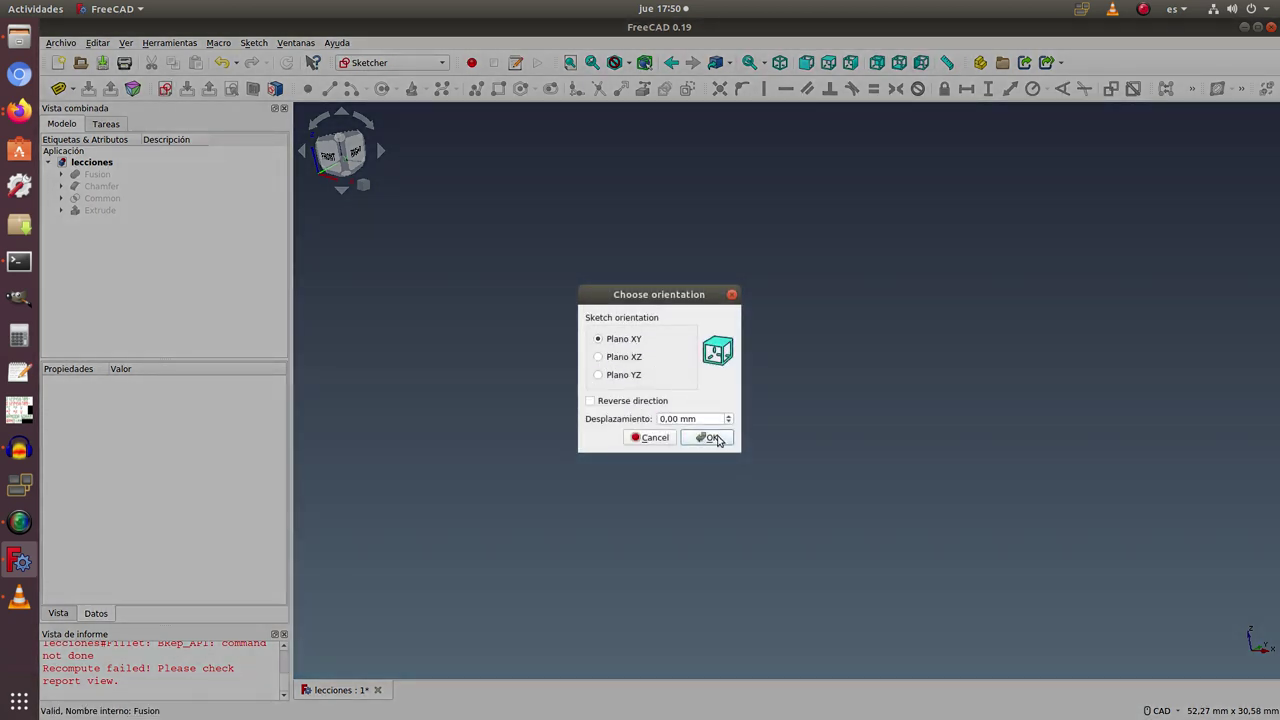
# Accept the Plano XY orientation at 0,00 mm offset to open the empty sketch
pyautogui.click(712, 438)
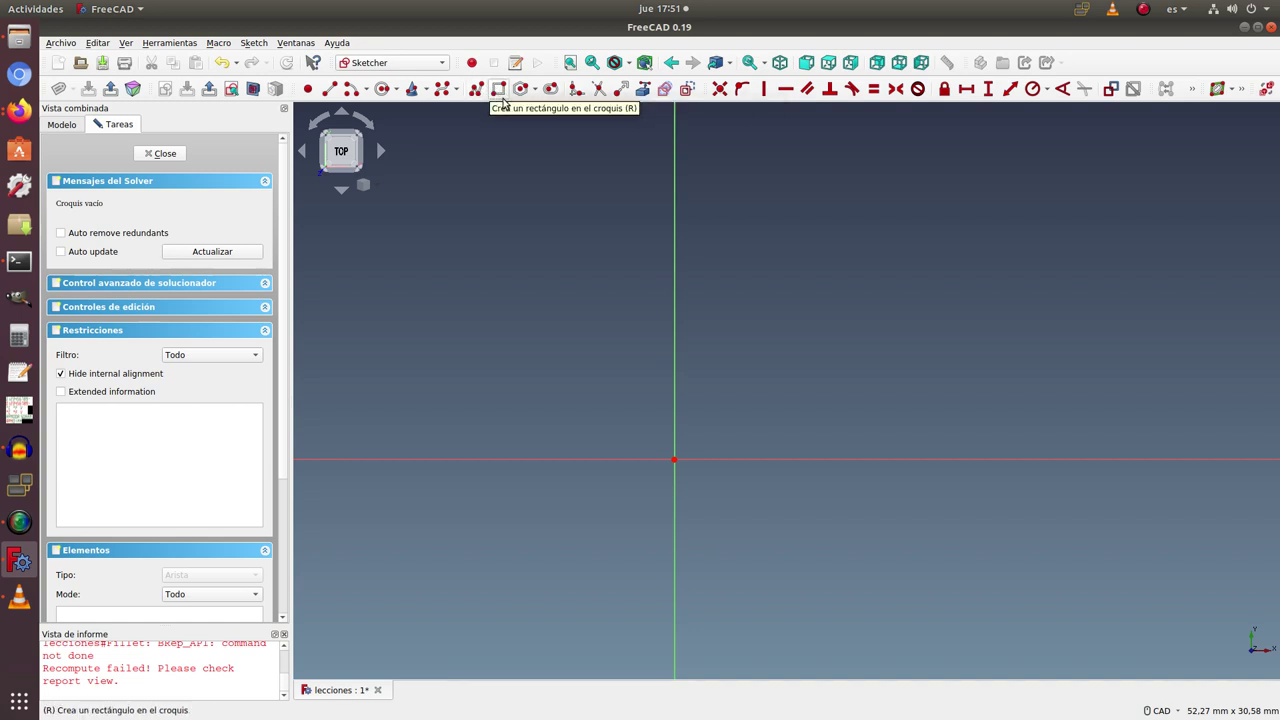
# Draw a rectangle right of the vertical axis and above the horizontal axis
pyautogui.click(502, 93)
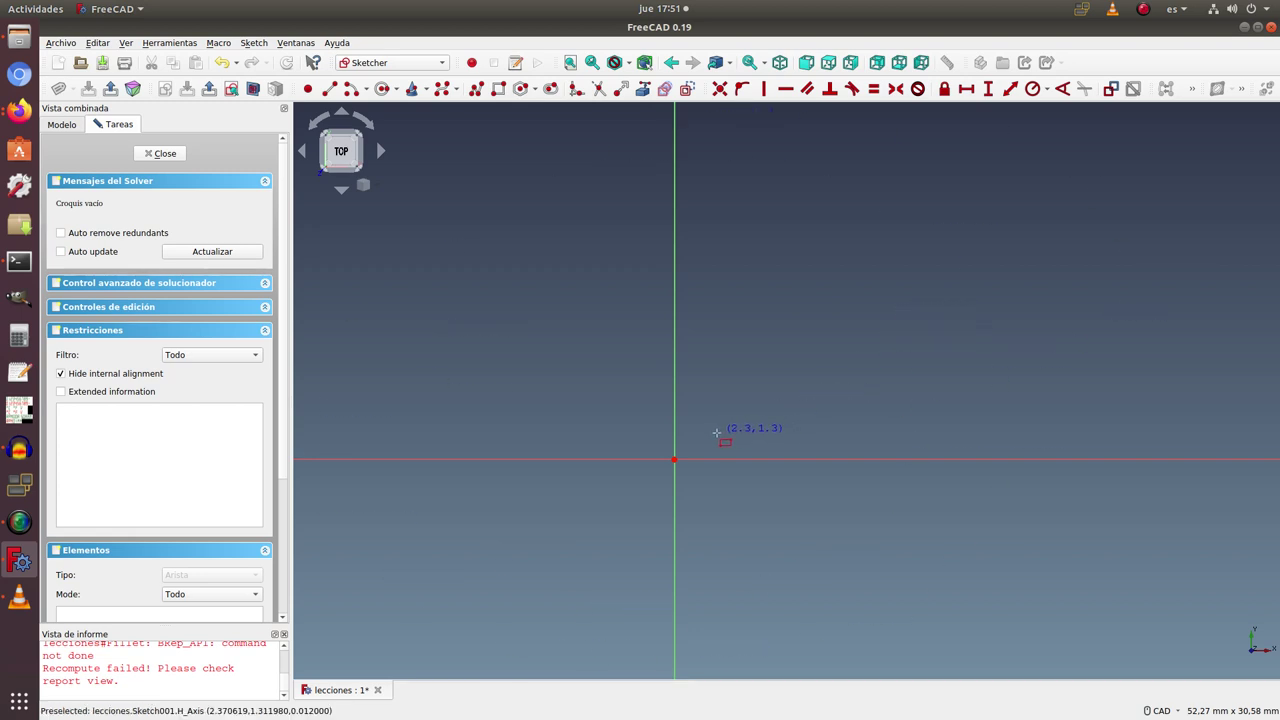
pyautogui.press('Escape')
pyautogui.click(717, 434)
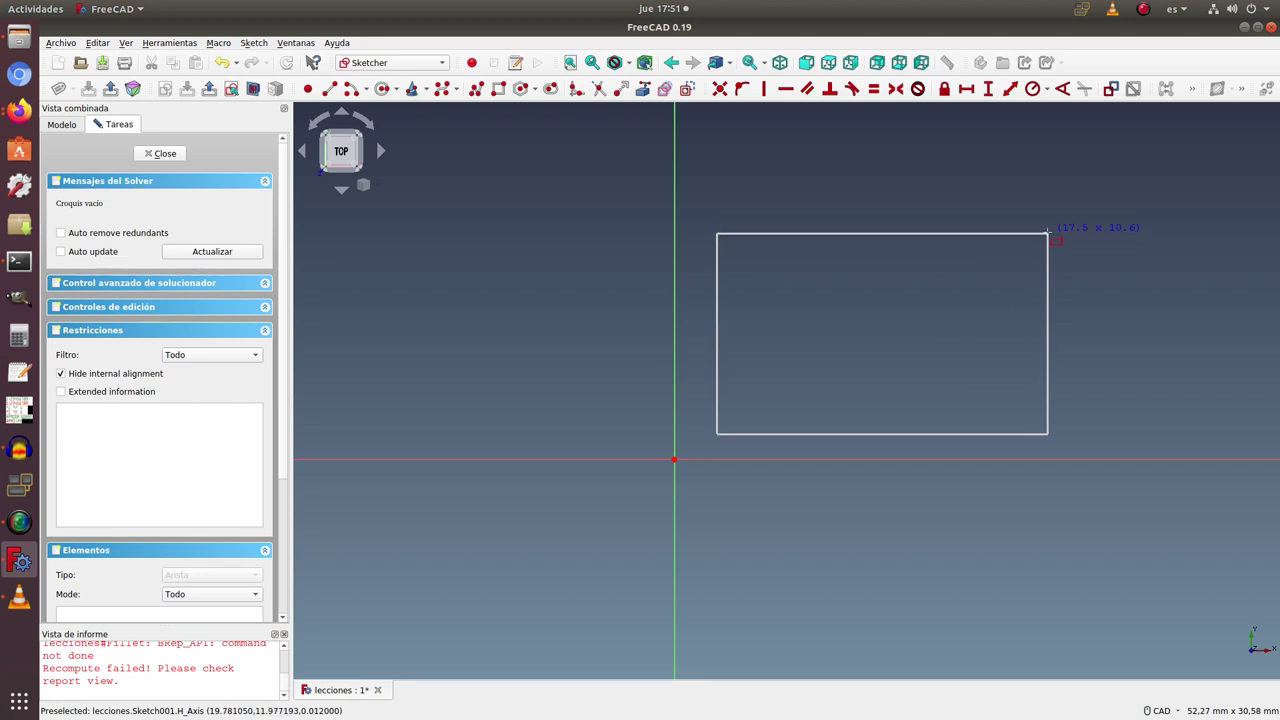
pyautogui.click(1048, 233)
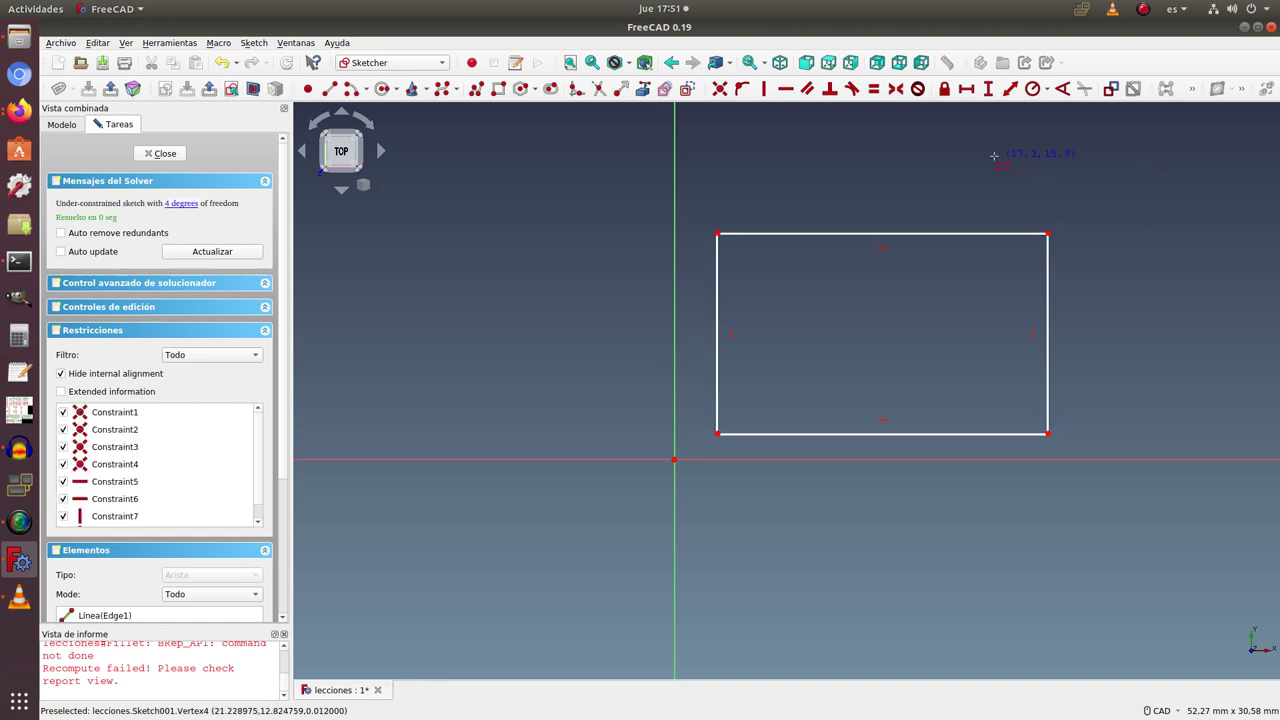
pyautogui.press('Escape')
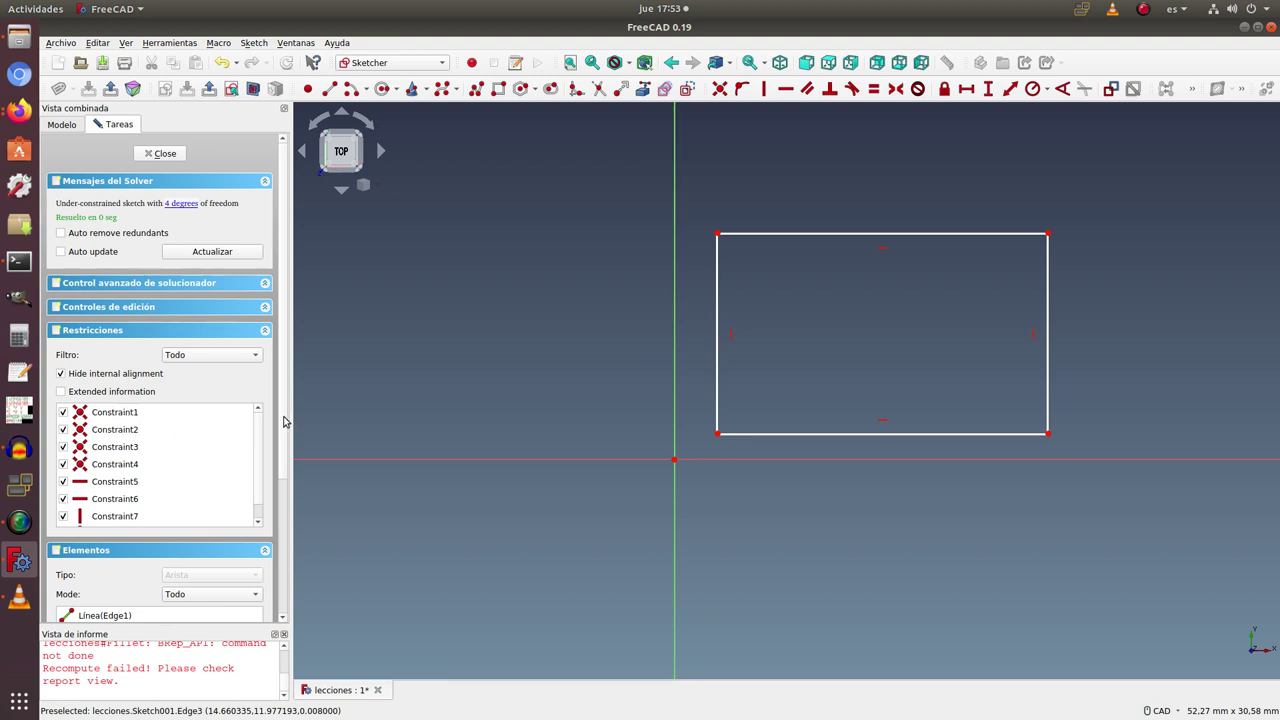
pyautogui.moveTo(283, 421); pyautogui.dragTo(286, 517)
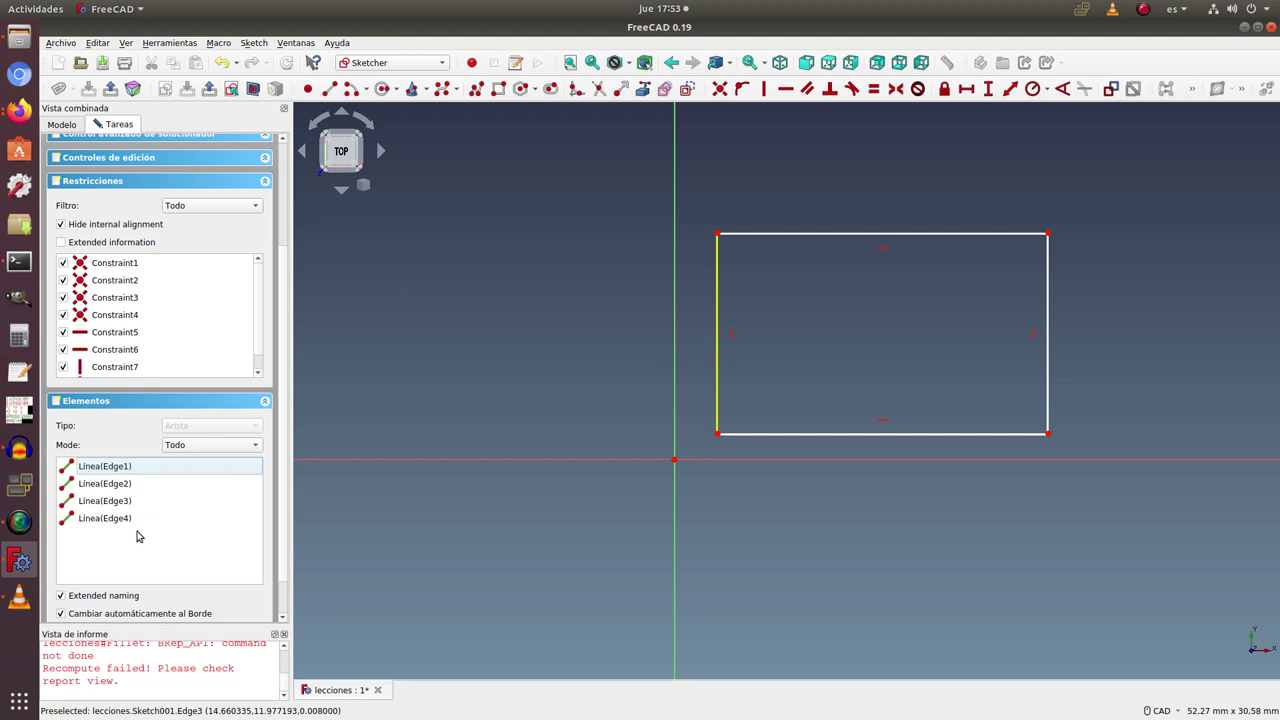
pyautogui.click(121, 484)
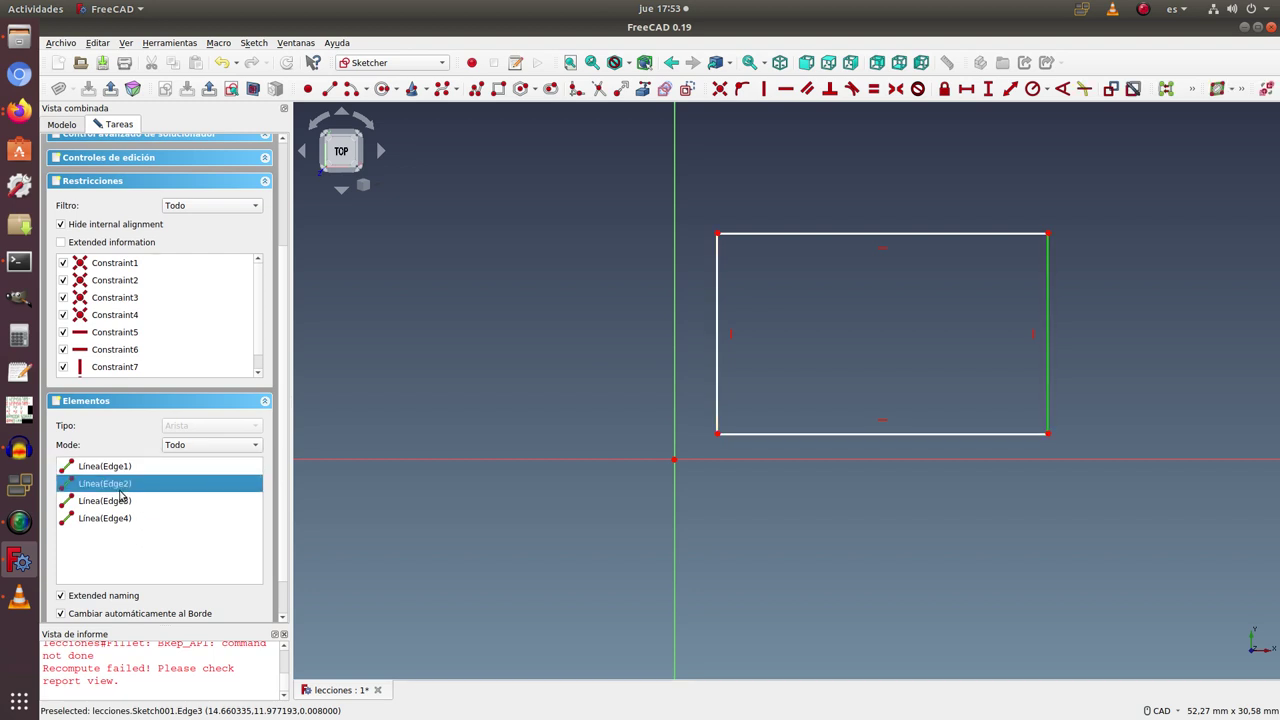
pyautogui.click(121, 500)
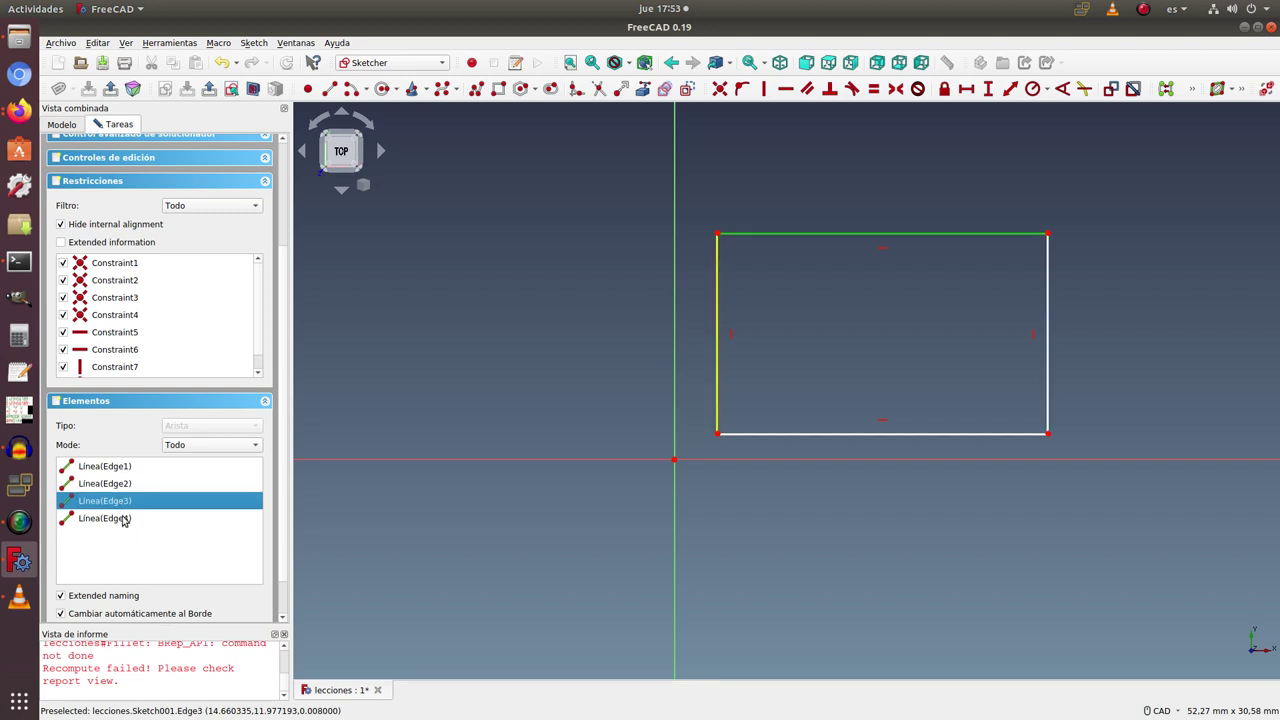
pyautogui.click(124, 520)
pyautogui.click(508, 360)
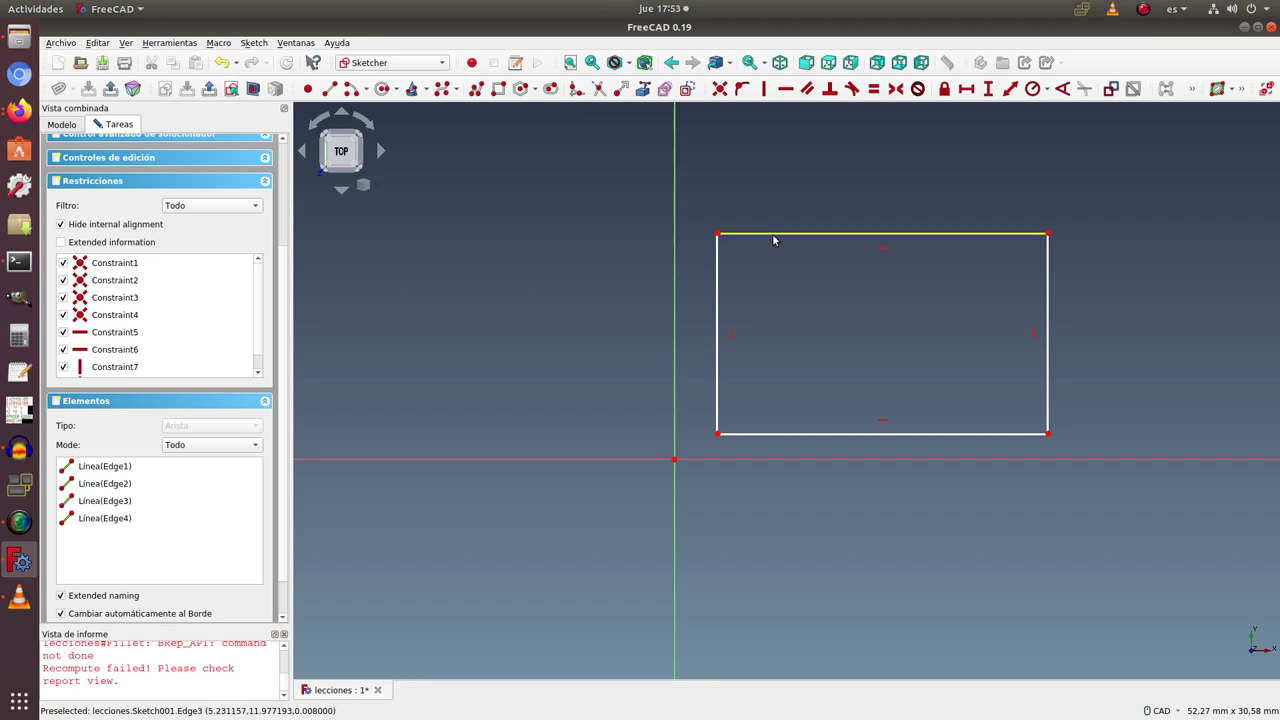
# Test-drag the rectangle's top edge, then select its bottom-left corner
pyautogui.moveTo(771, 236)
pyautogui.mouseDown()
pyautogui.moveTo(789, 265)
pyautogui.moveTo(741, 274)
pyautogui.mouseUp()
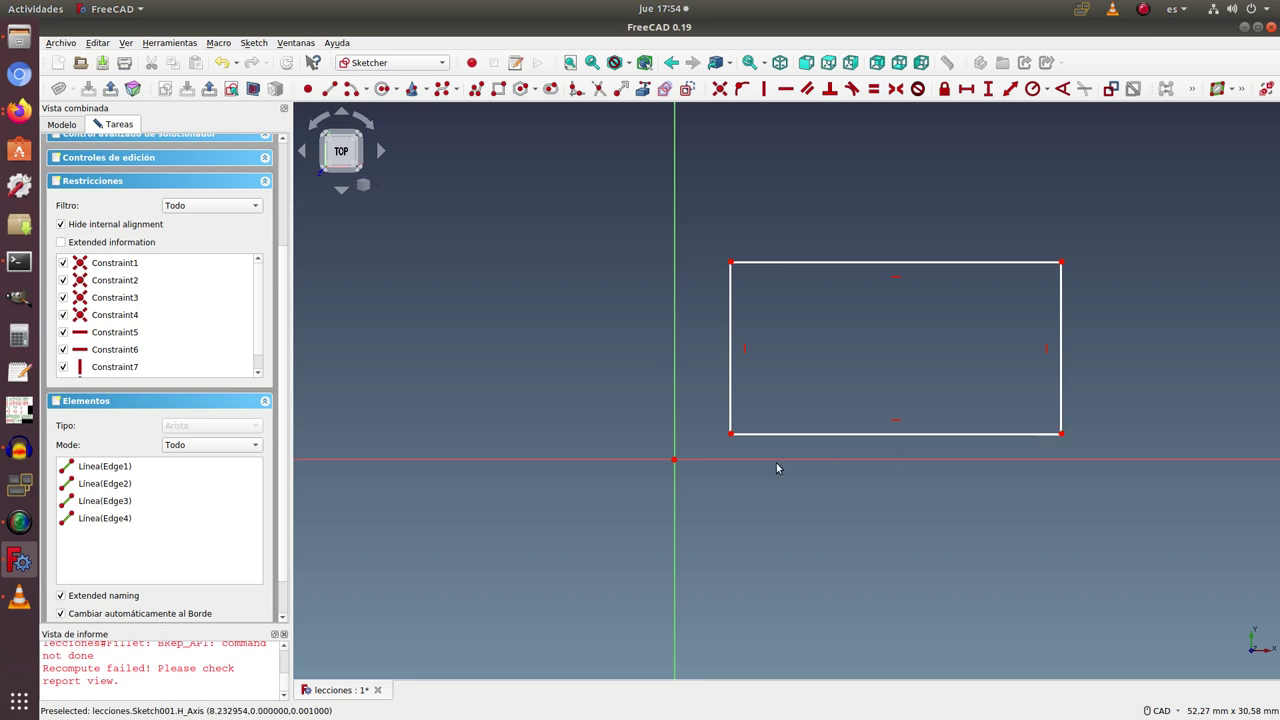
pyautogui.click(731, 434)
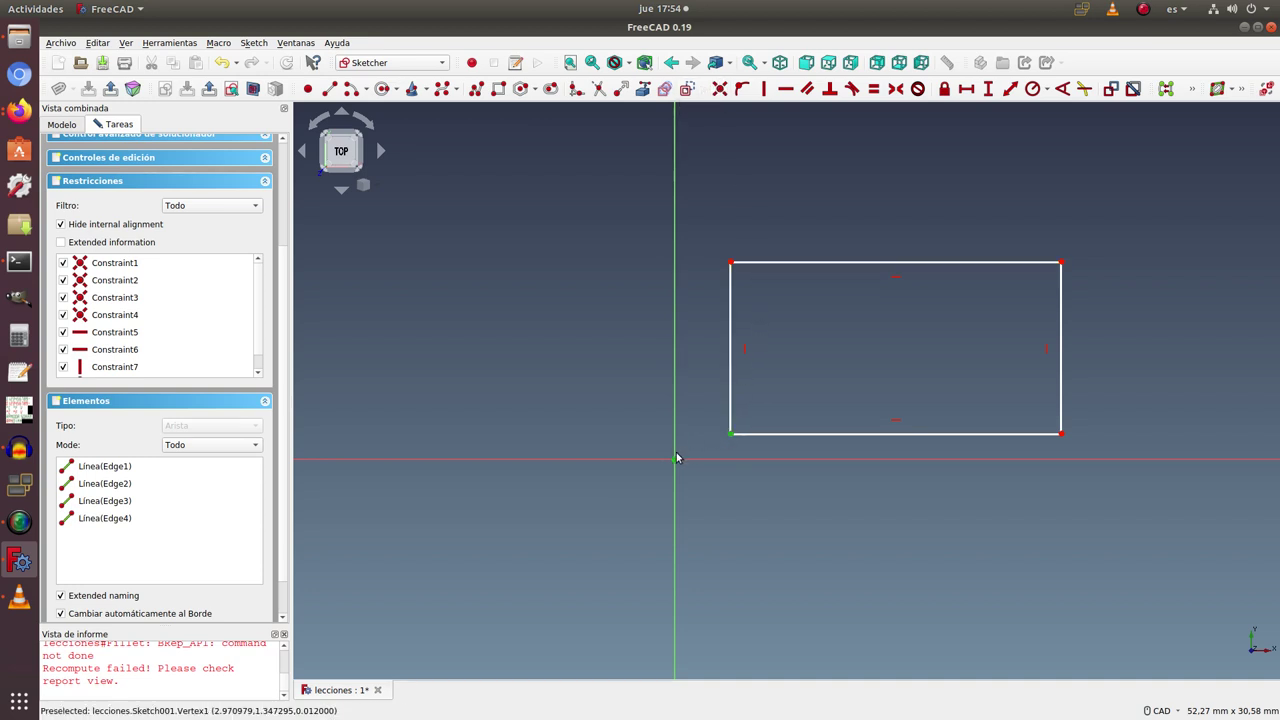
# Pin the rectangle's bottom-left corner to the sketch origin with a coincident constraint
pyautogui.click(672, 520)
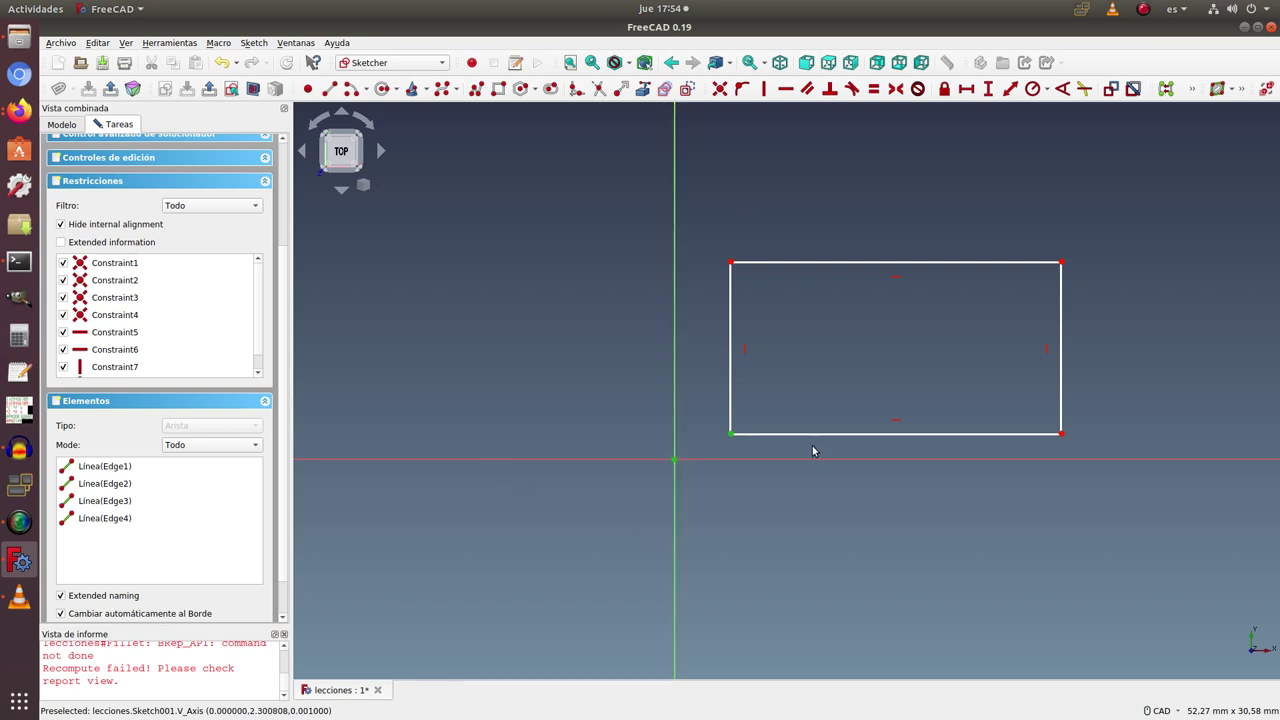
pyautogui.click(718, 89)
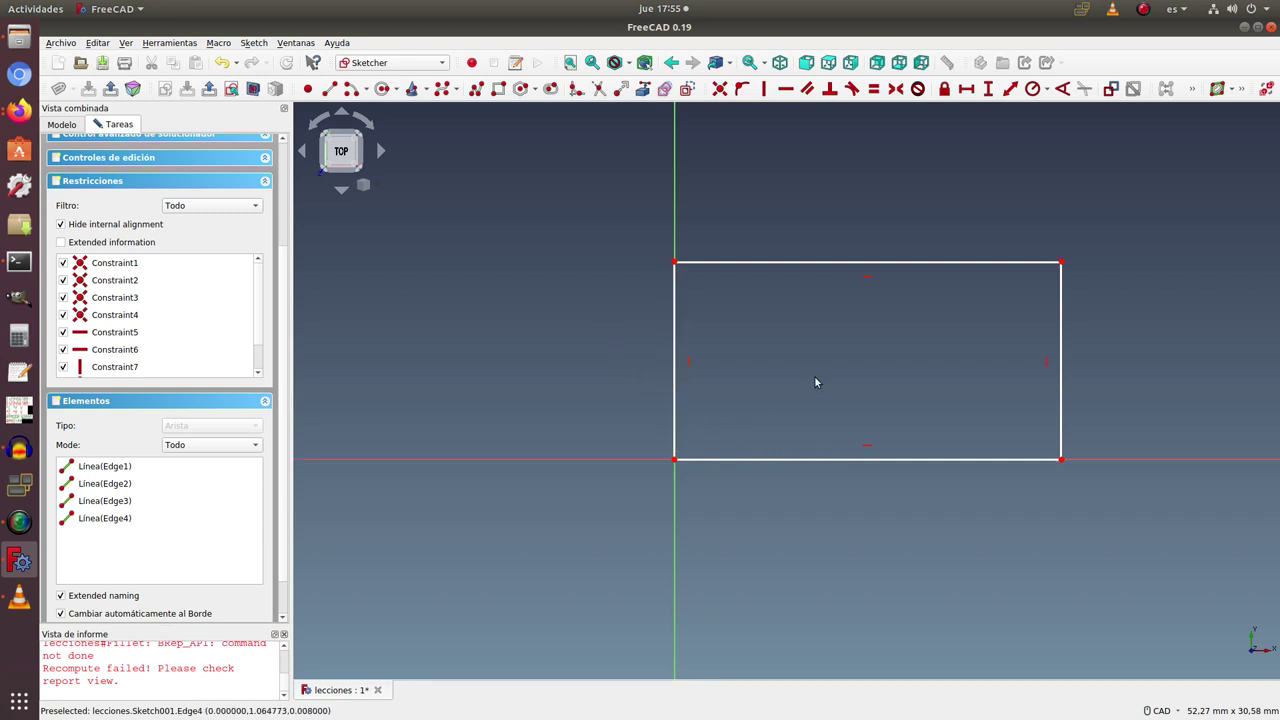
# Drag the rectangle's edges and free corner to test its freedom, ending about 16 by 13 mm
pyautogui.moveTo(925, 262)
pyautogui.mouseDown()
pyautogui.moveTo(936, 158)
pyautogui.moveTo(980, 333)
pyautogui.moveTo(948, 334)
pyautogui.mouseUp()
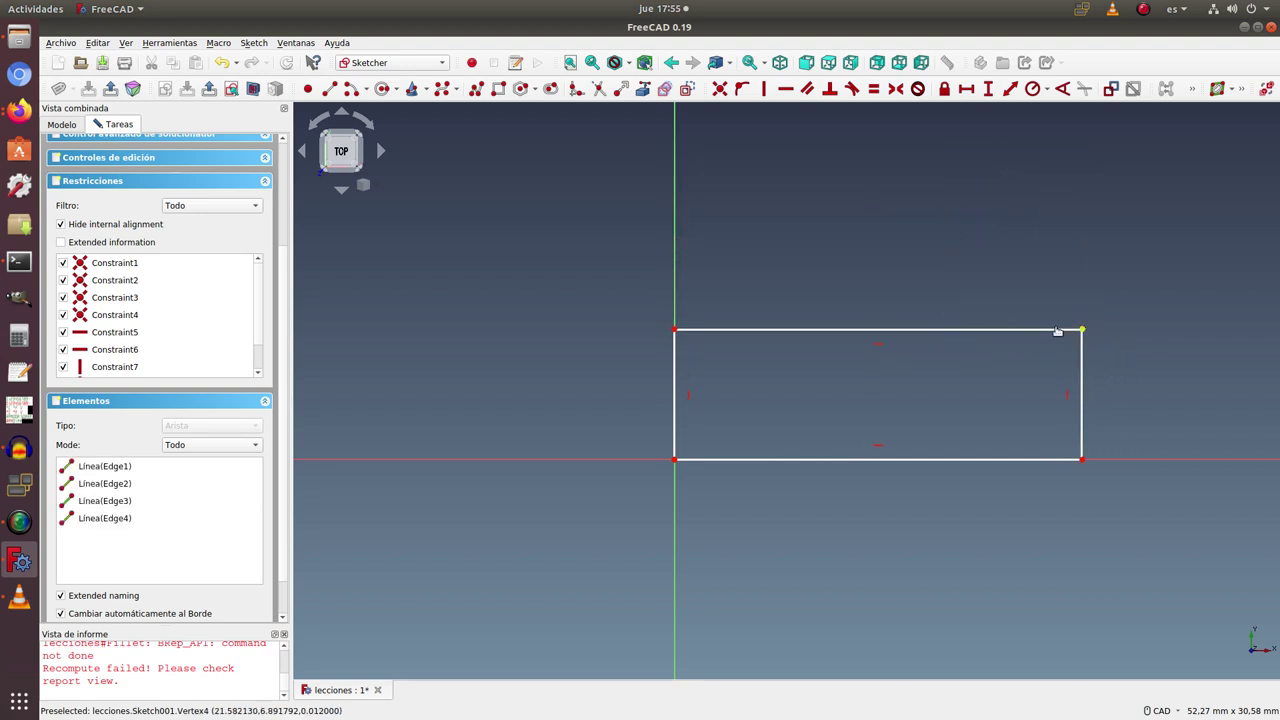
pyautogui.moveTo(1062, 330)
pyautogui.mouseDown()
pyautogui.moveTo(424, 330)
pyautogui.moveTo(460, 517)
pyautogui.moveTo(908, 381)
pyautogui.moveTo(975, 297)
pyautogui.moveTo(977, 241)
pyautogui.mouseUp()
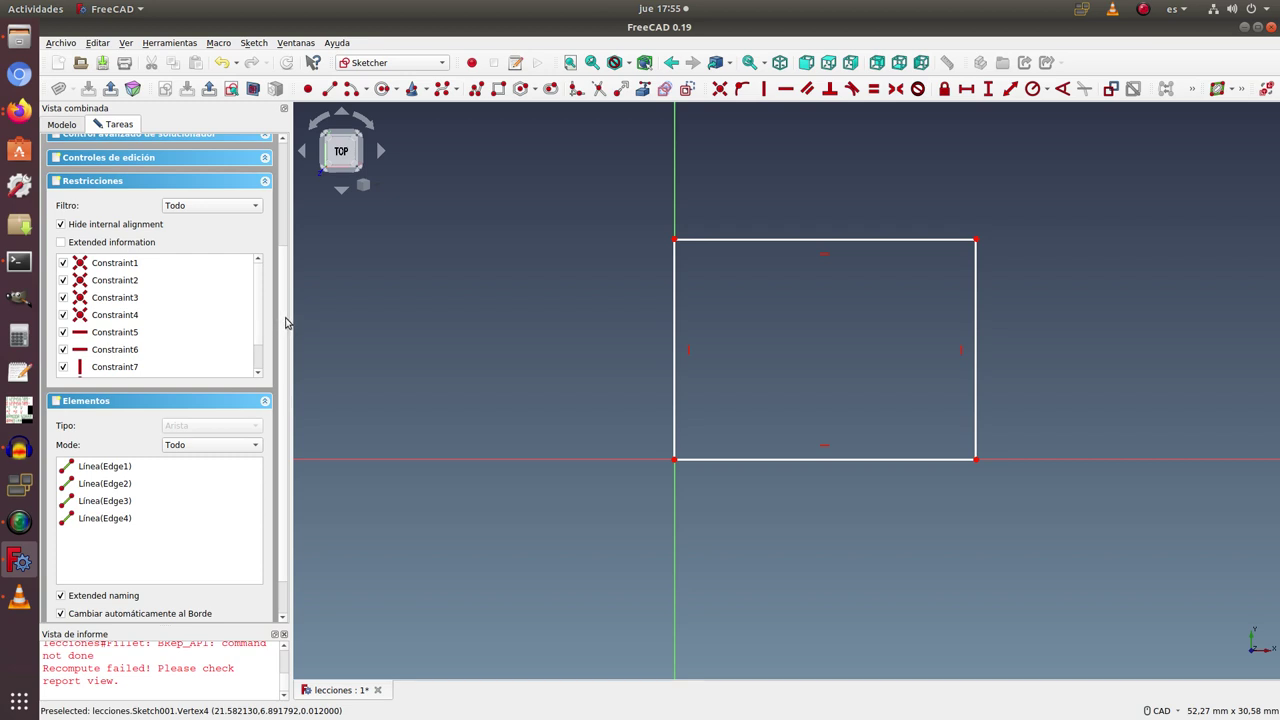
pyautogui.scroll(2, 285, 322)
pyautogui.scroll(2, 286, 249)
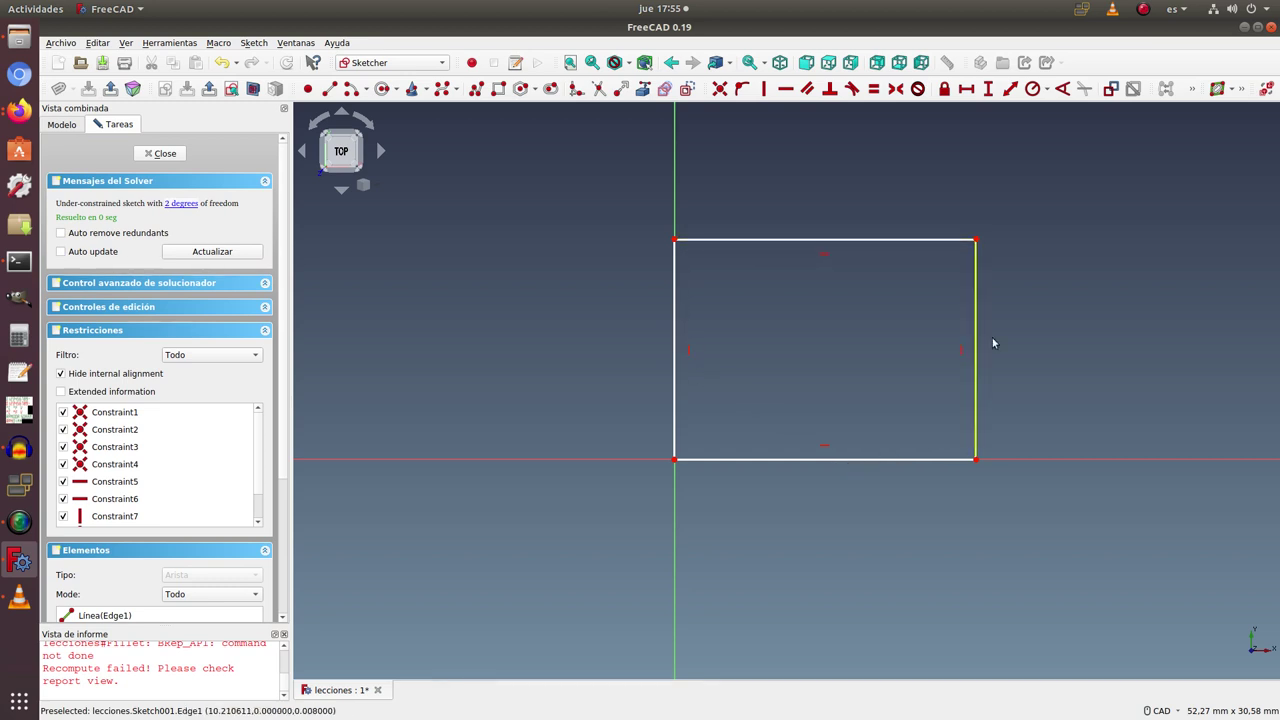
pyautogui.moveTo(977, 241)
pyautogui.mouseDown()
pyautogui.moveTo(934, 270)
pyautogui.moveTo(950, 229)
pyautogui.mouseUp()
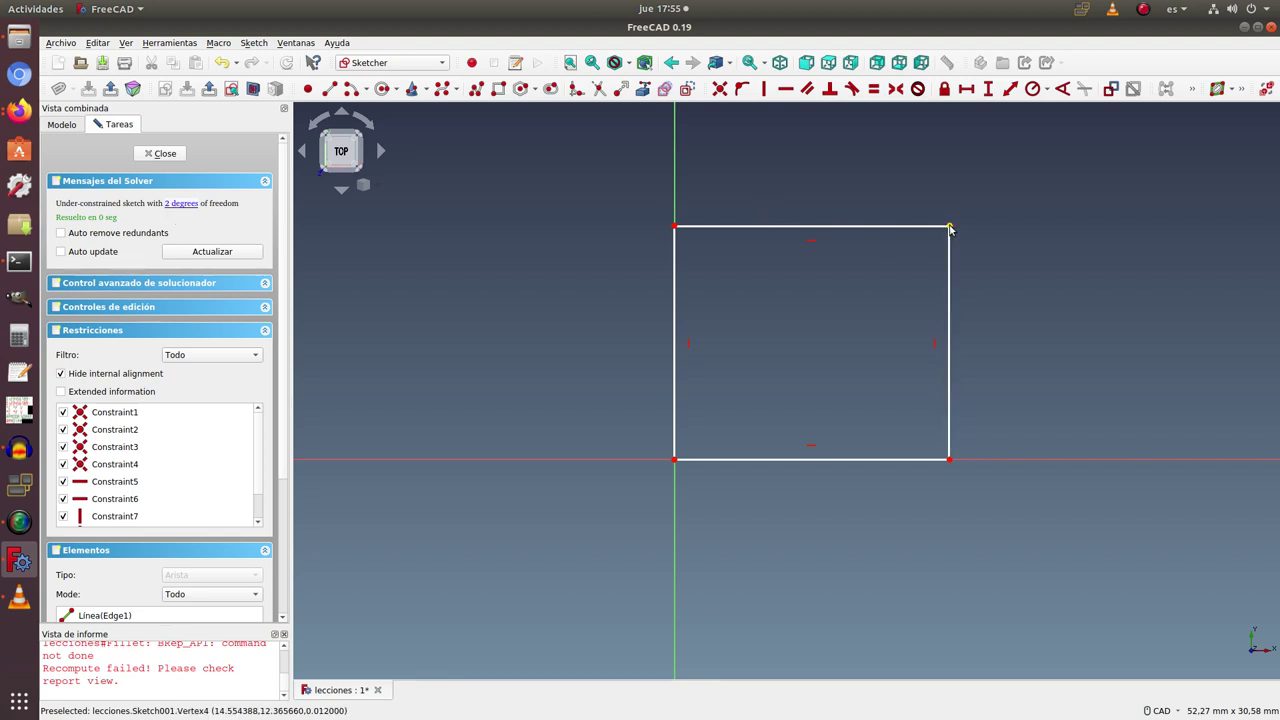
pyautogui.moveTo(950, 229)
pyautogui.mouseDown()
pyautogui.moveTo(864, 616)
pyautogui.moveTo(858, 288)
pyautogui.mouseUp()
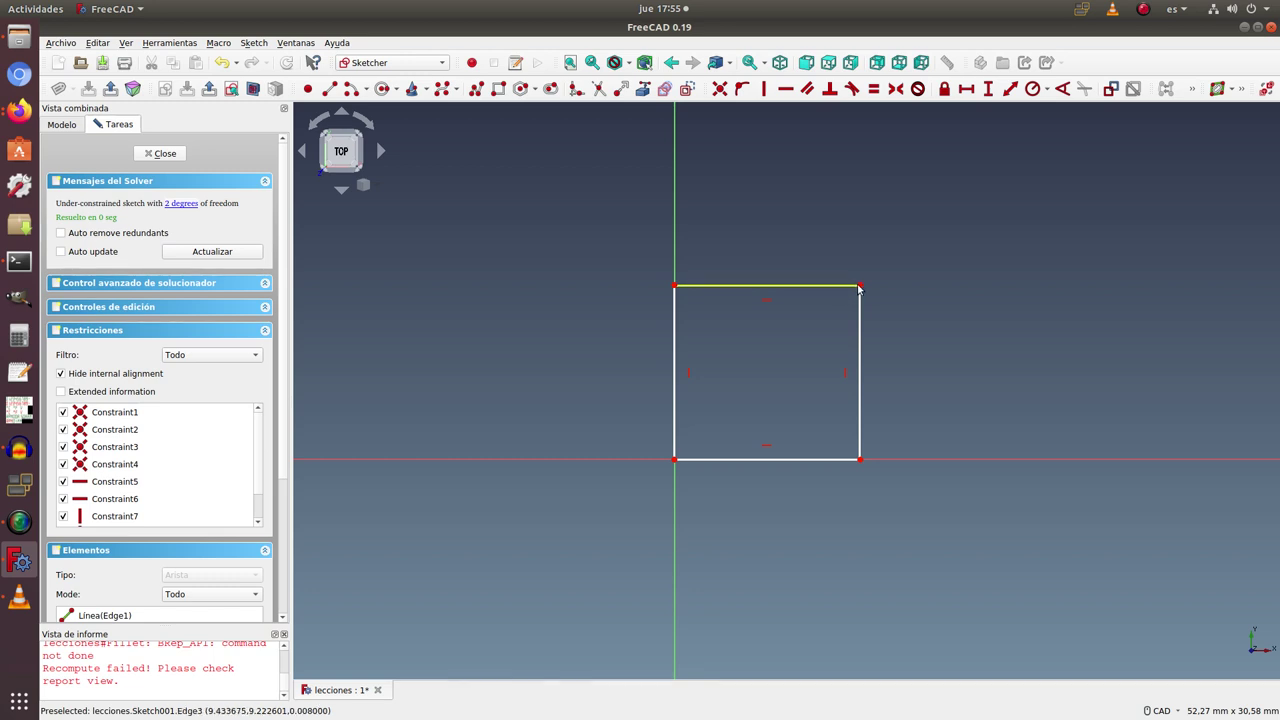
pyautogui.moveTo(859, 287)
pyautogui.mouseDown()
pyautogui.moveTo(1015, 275)
pyautogui.moveTo(903, 246)
pyautogui.moveTo(900, 220)
pyautogui.moveTo(935, 245)
pyautogui.mouseUp()
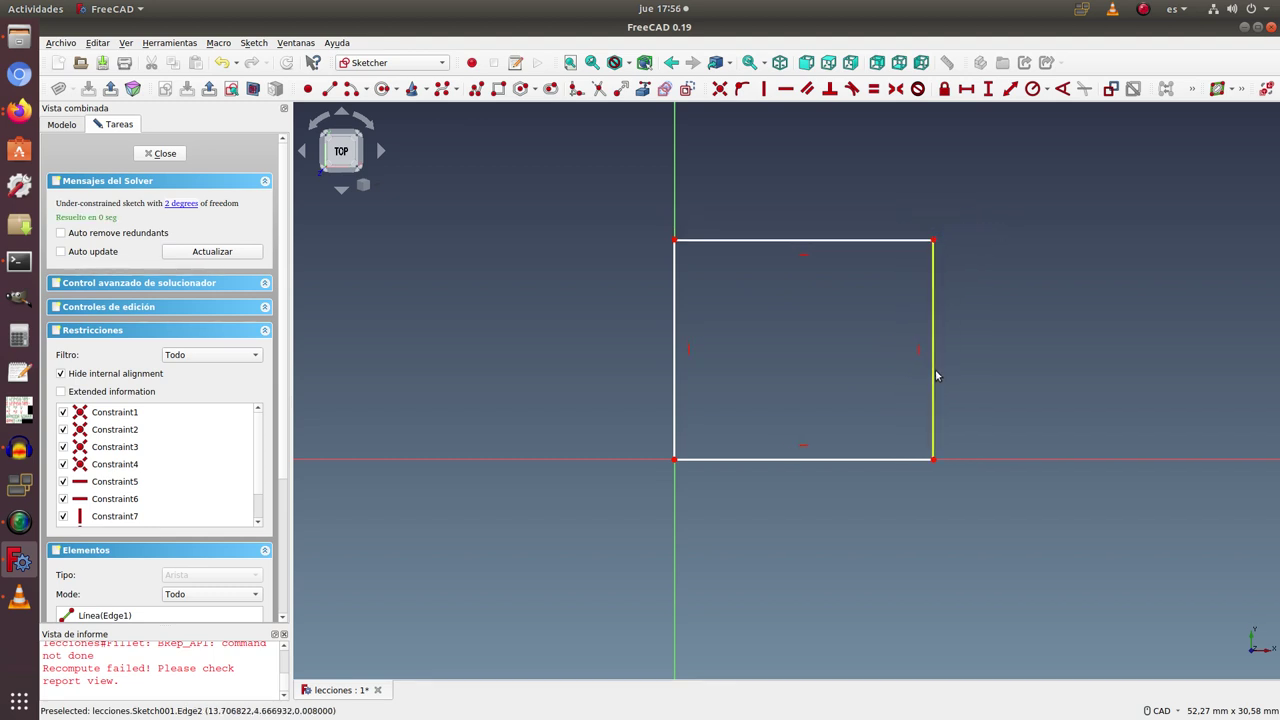
pyautogui.moveTo(936, 375)
pyautogui.mouseDown()
pyautogui.moveTo(1112, 351)
pyautogui.moveTo(877, 340)
pyautogui.moveTo(1133, 343)
pyautogui.moveTo(981, 350)
pyautogui.mouseUp()
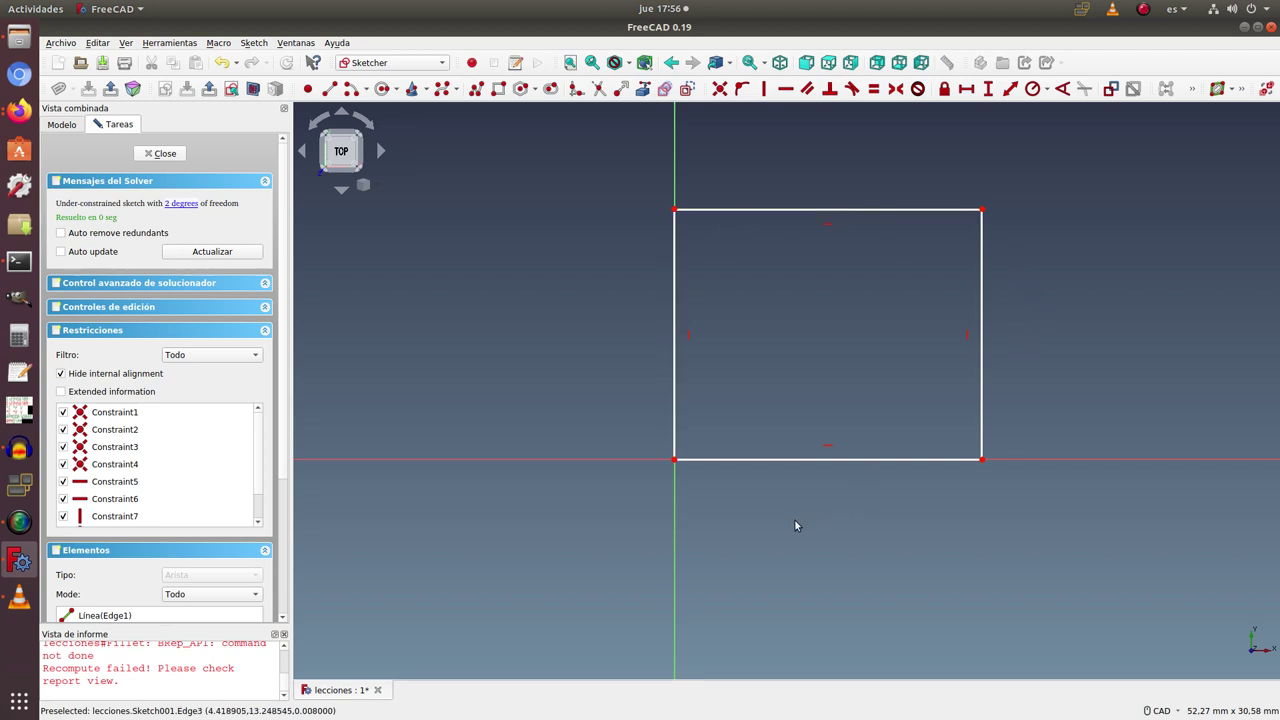
# Apply an Equal constraint to the rectangle's bottom and right edges
pyautogui.click(778, 460)
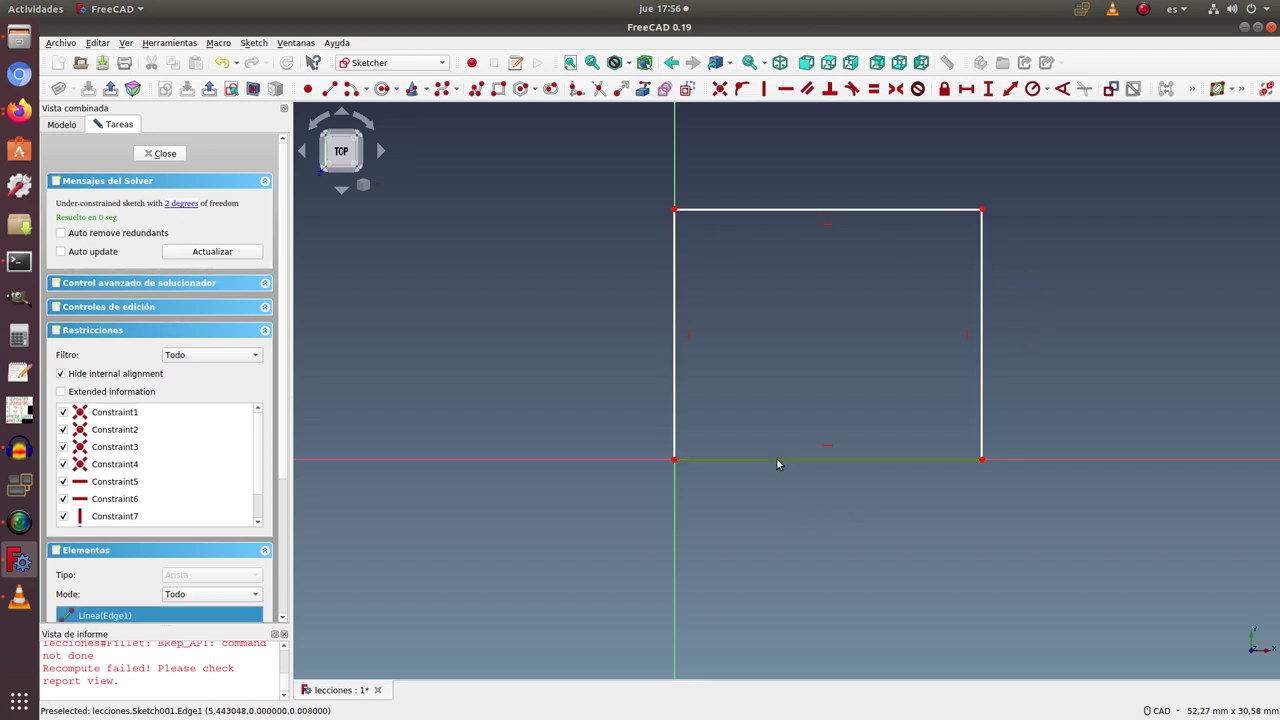
pyautogui.click(982, 376)
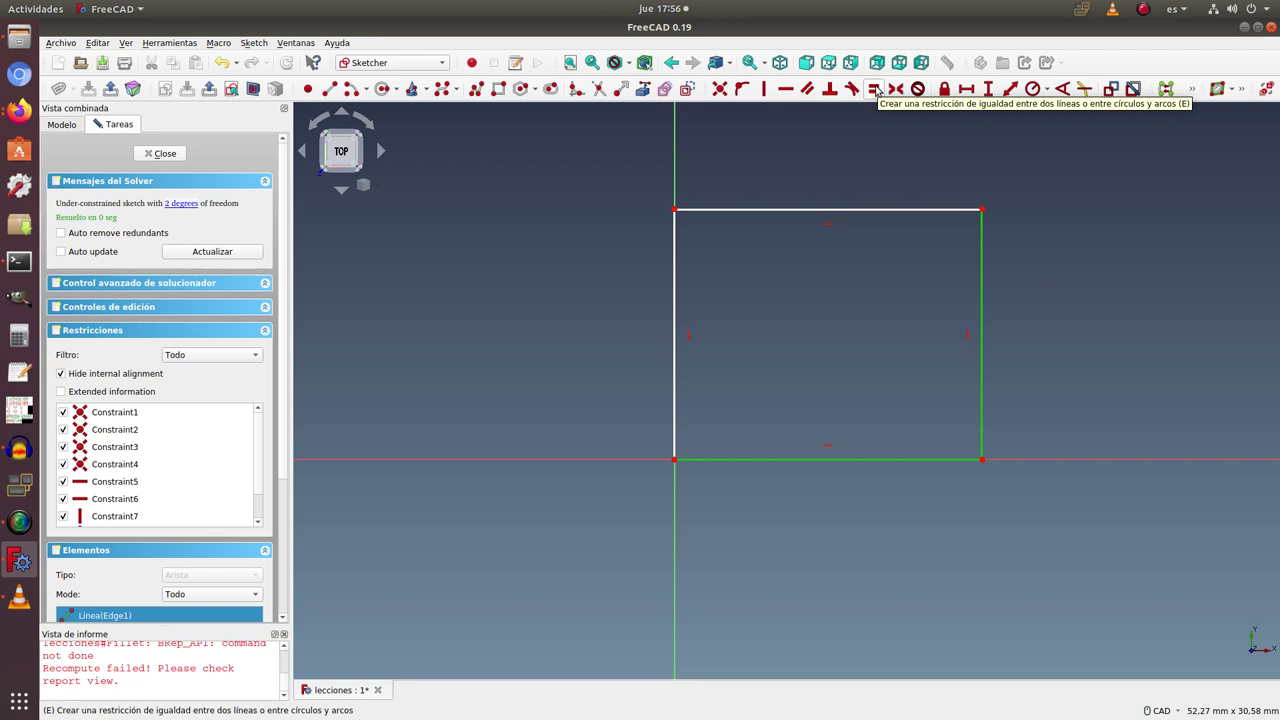
pyautogui.click(875, 90)
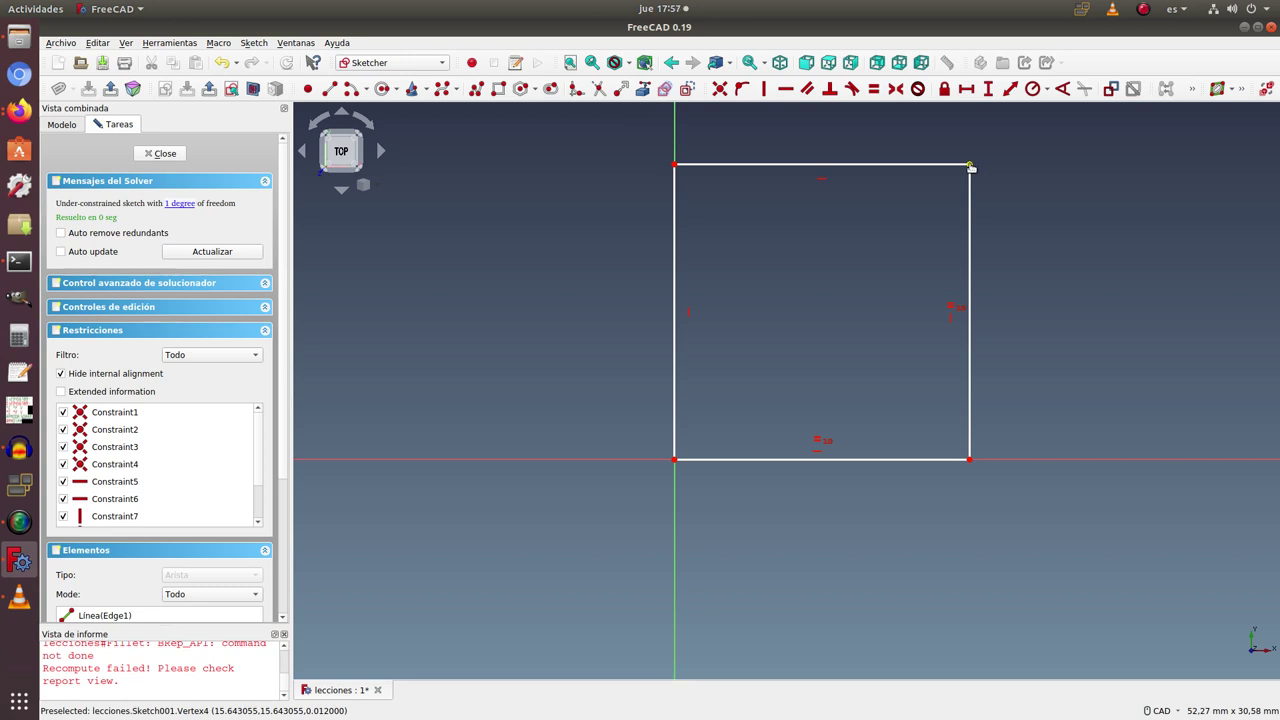
# Drag the square's top-right corner in and out to confirm its size is still free, then deselect
pyautogui.click(186, 206)
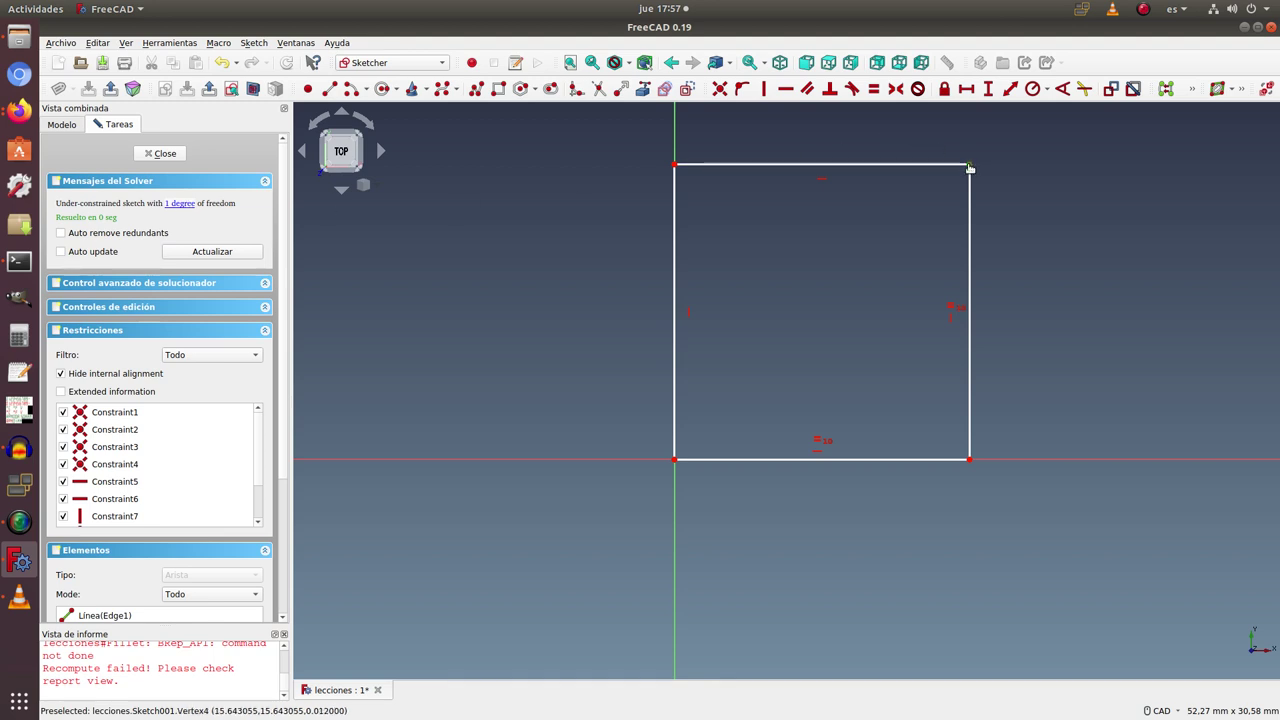
pyautogui.moveTo(969, 168)
pyautogui.mouseDown()
pyautogui.moveTo(825, 285)
pyautogui.moveTo(909, 224)
pyautogui.mouseUp()
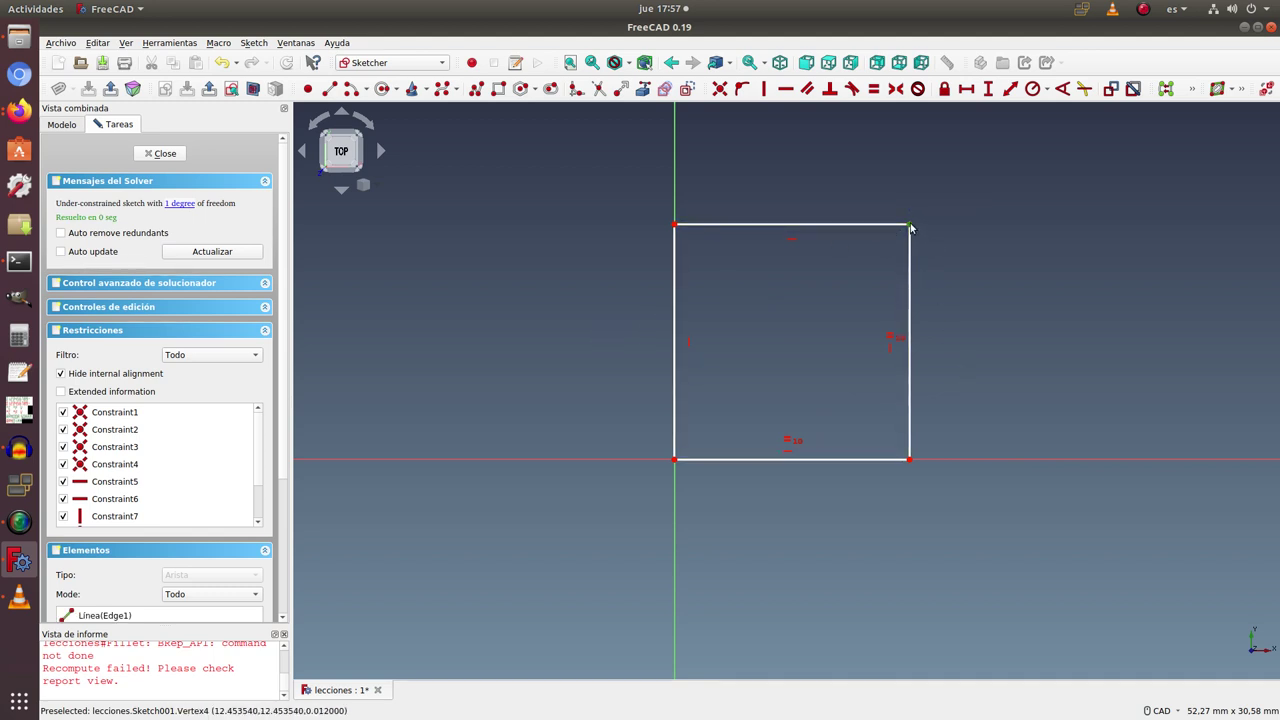
pyautogui.moveTo(909, 225)
pyautogui.mouseDown()
pyautogui.moveTo(1033, 133)
pyautogui.moveTo(771, 314)
pyautogui.moveTo(981, 203)
pyautogui.mouseUp()
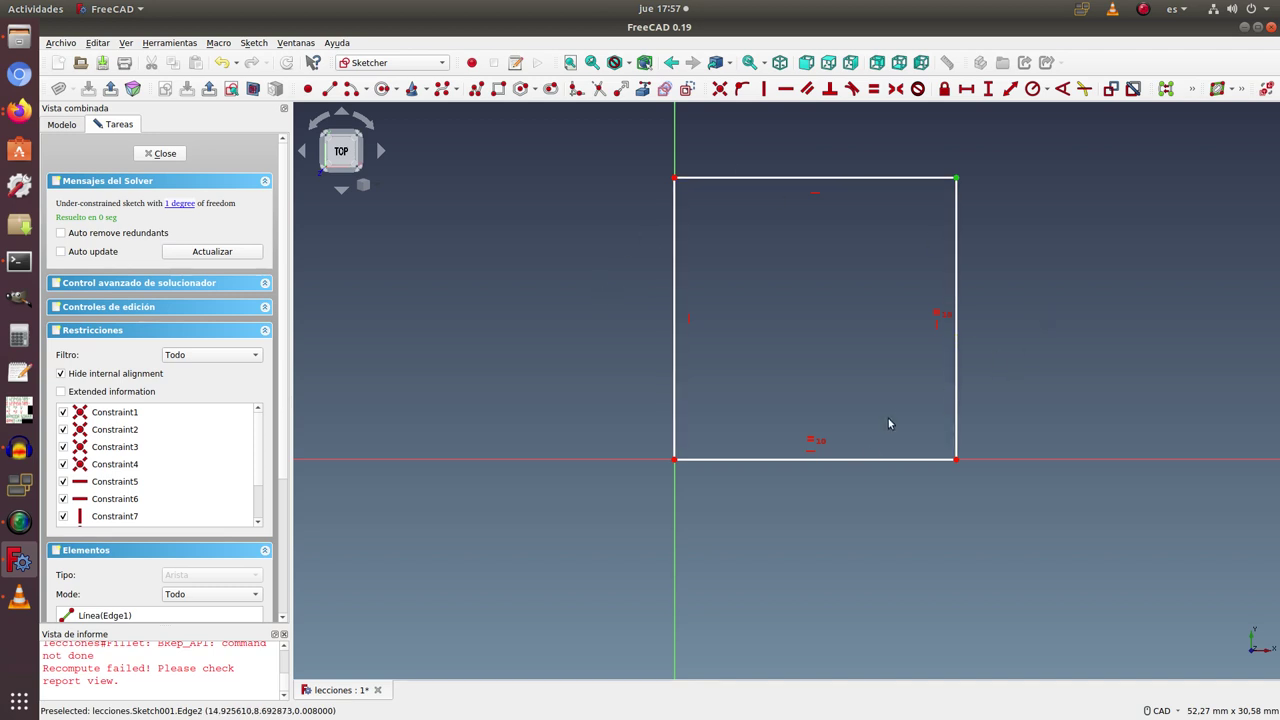
pyautogui.click(1032, 178)
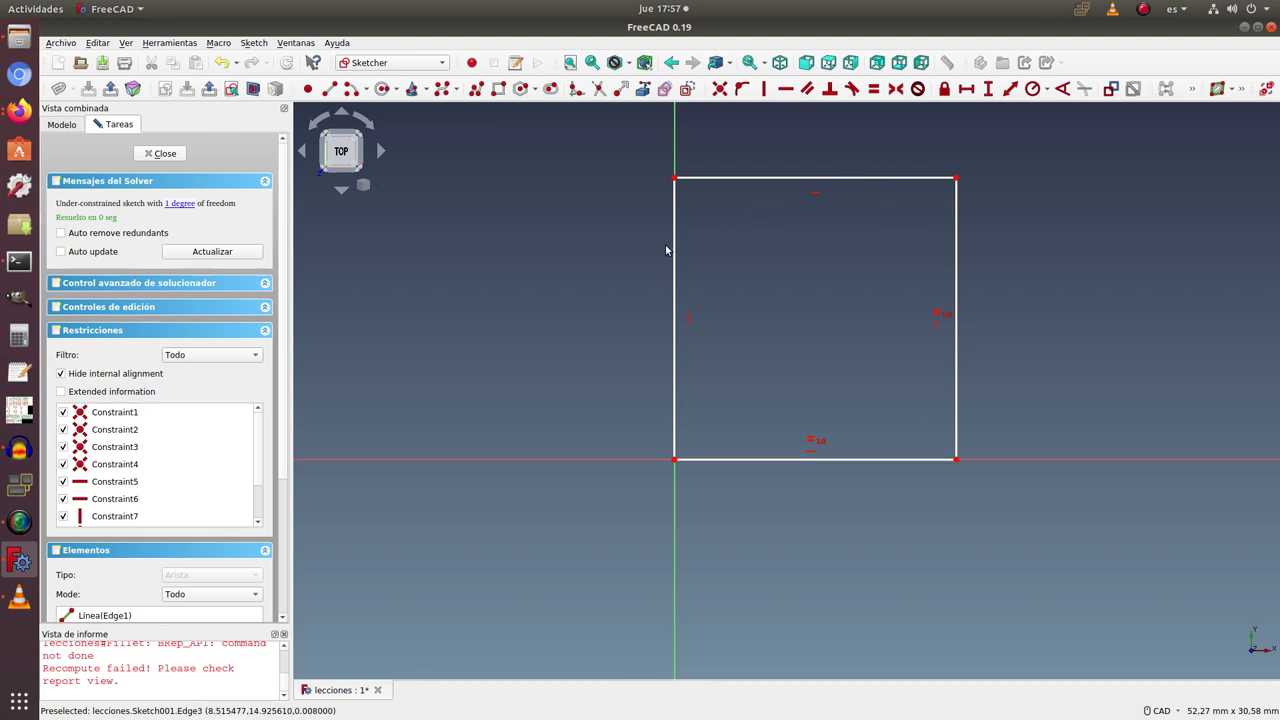
# Set a 20 mm horizontal length on the square's bottom edge and move the label below it
pyautogui.click(865, 461)
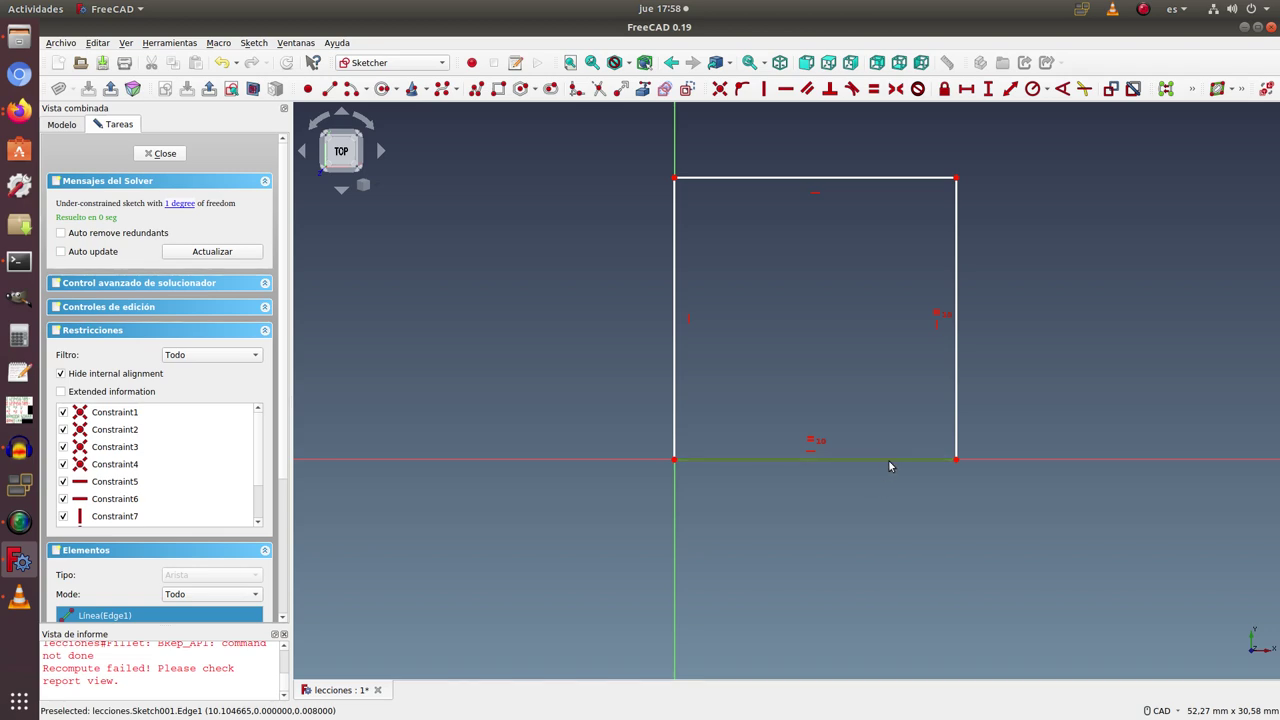
pyautogui.click(967, 90)
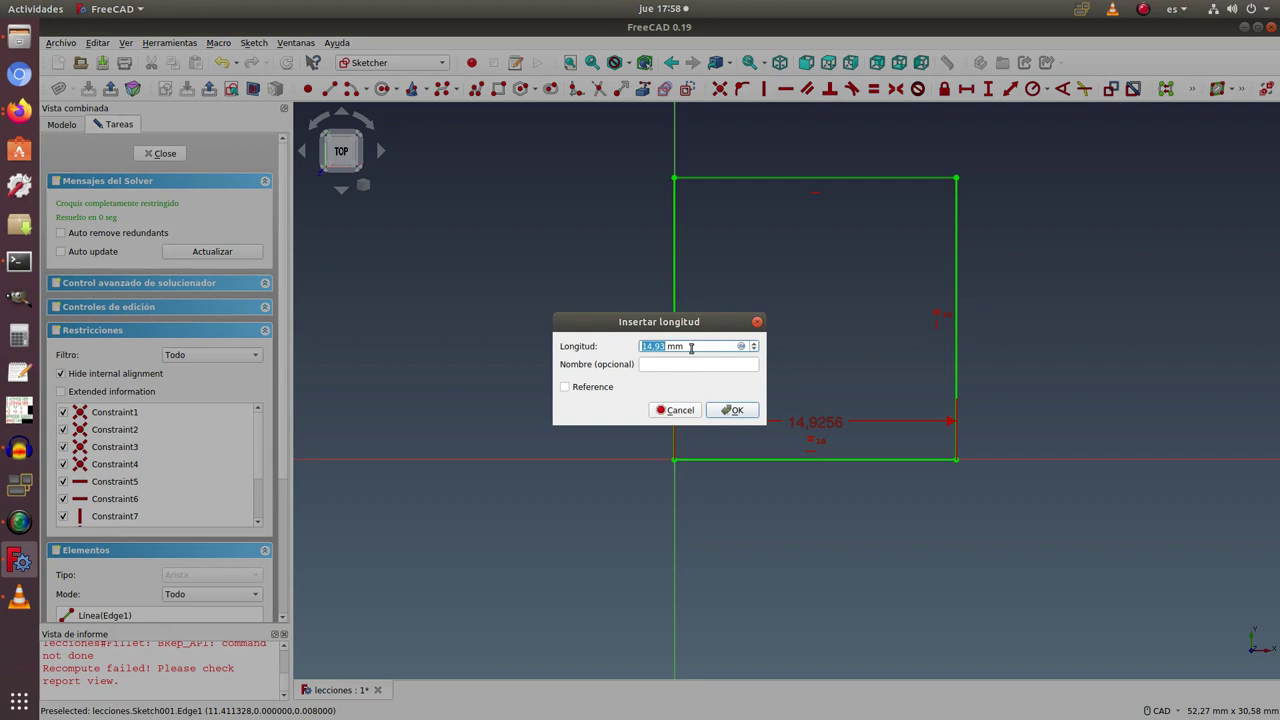
pyautogui.write('4')
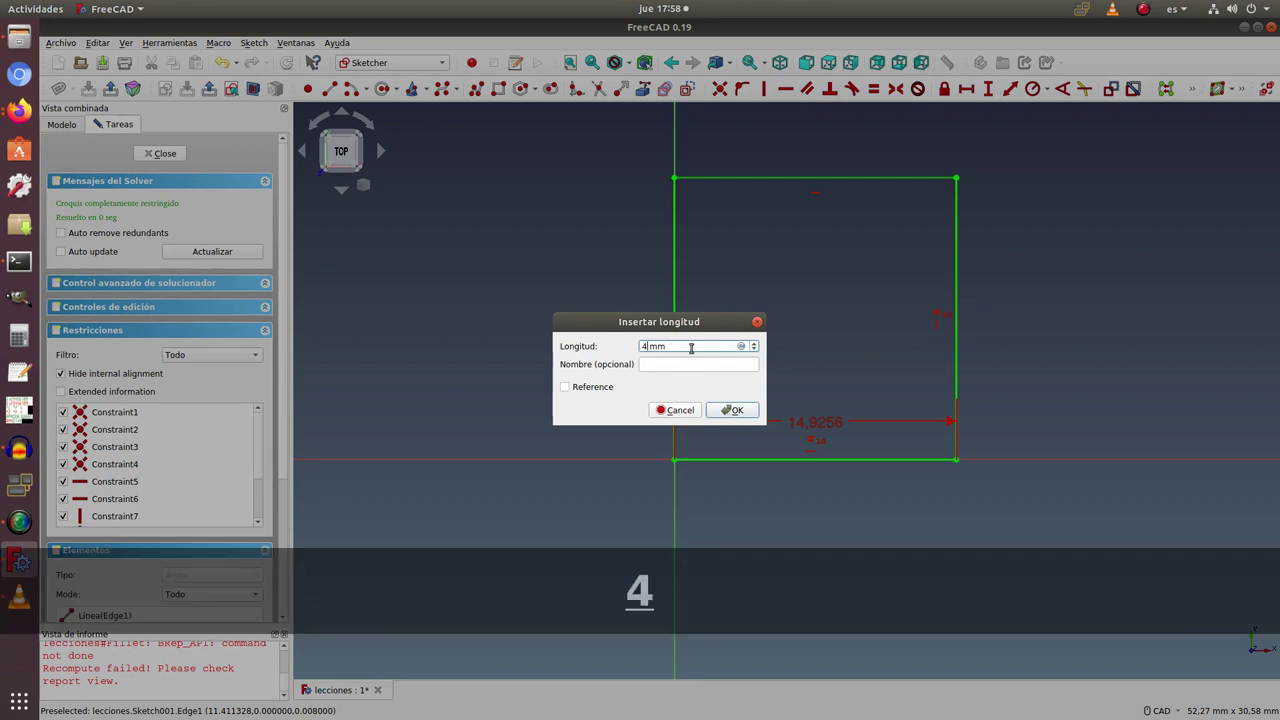
pyautogui.write('0')
pyautogui.press('BackSpace')
pyautogui.press('BackSpace')
pyautogui.press('BackSpace')
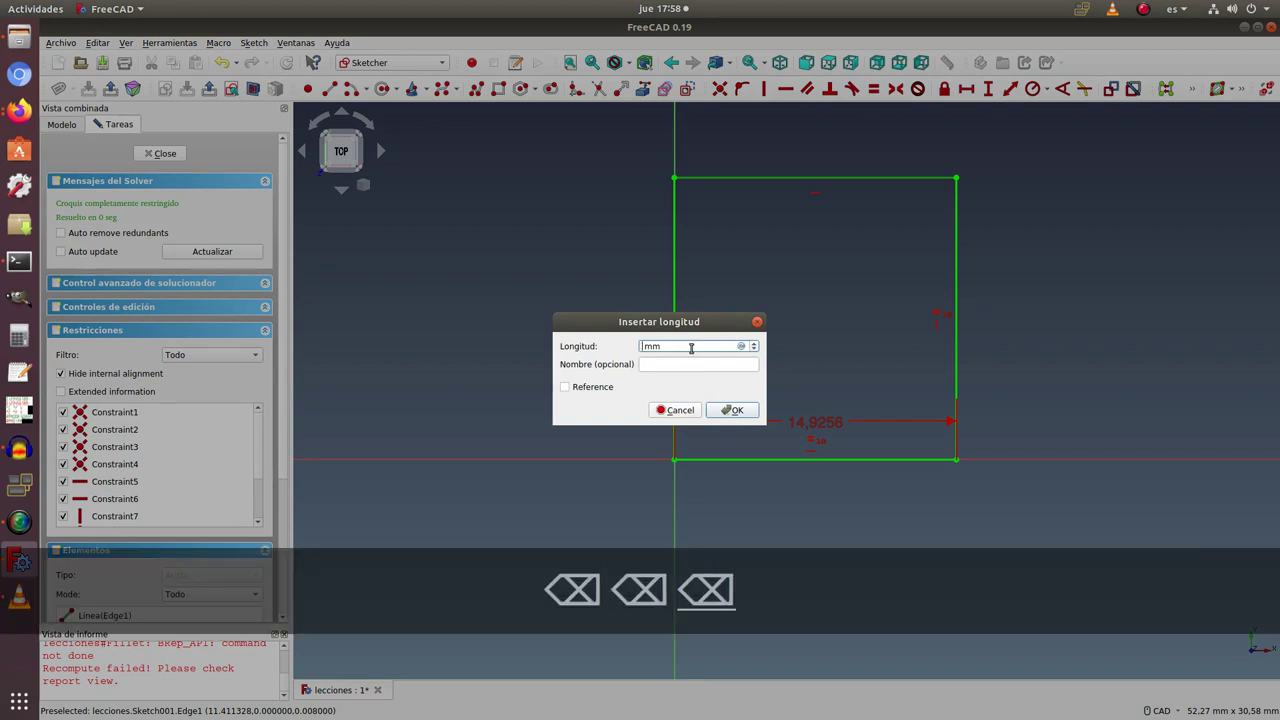
pyautogui.write('20')
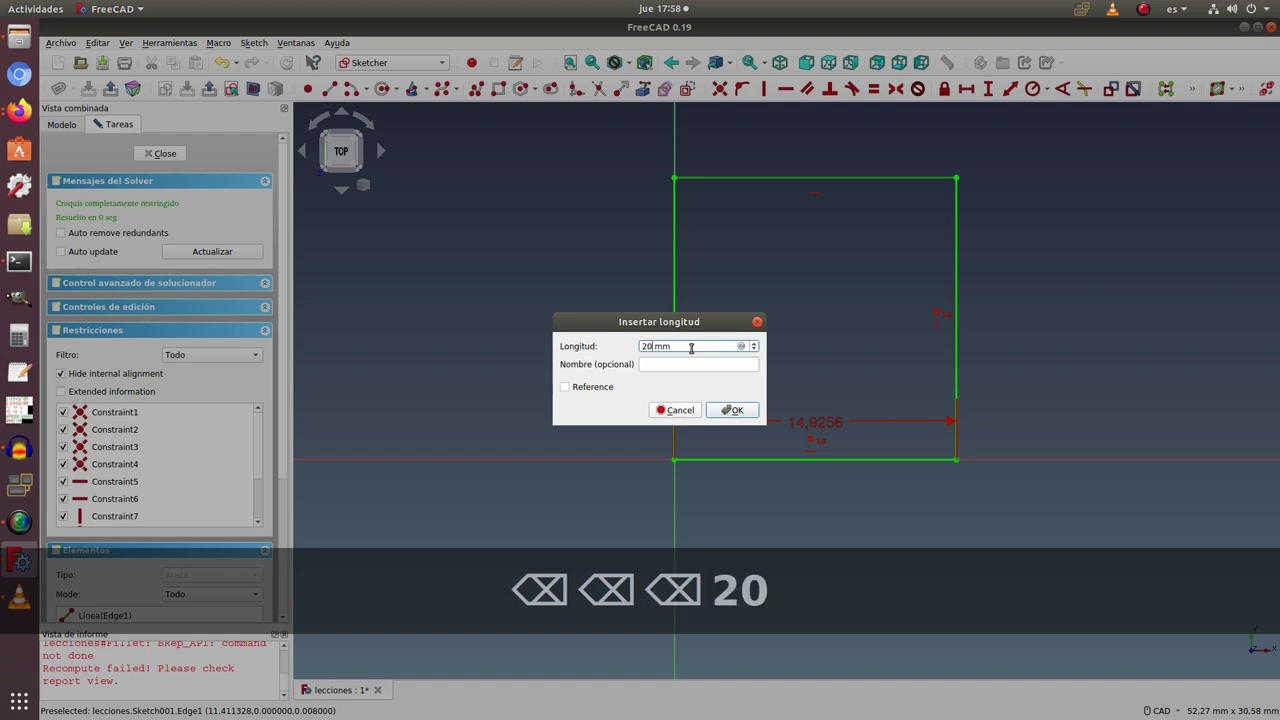
pyautogui.click(690, 364)
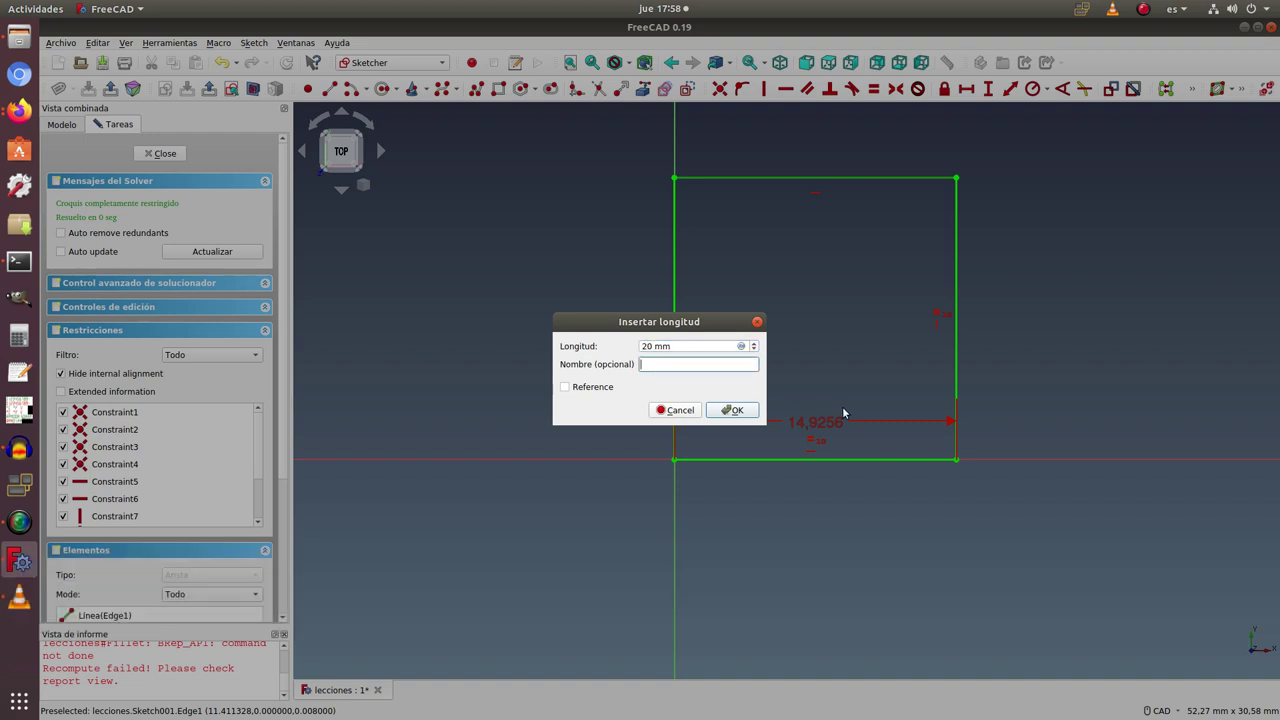
pyautogui.click(752, 410)
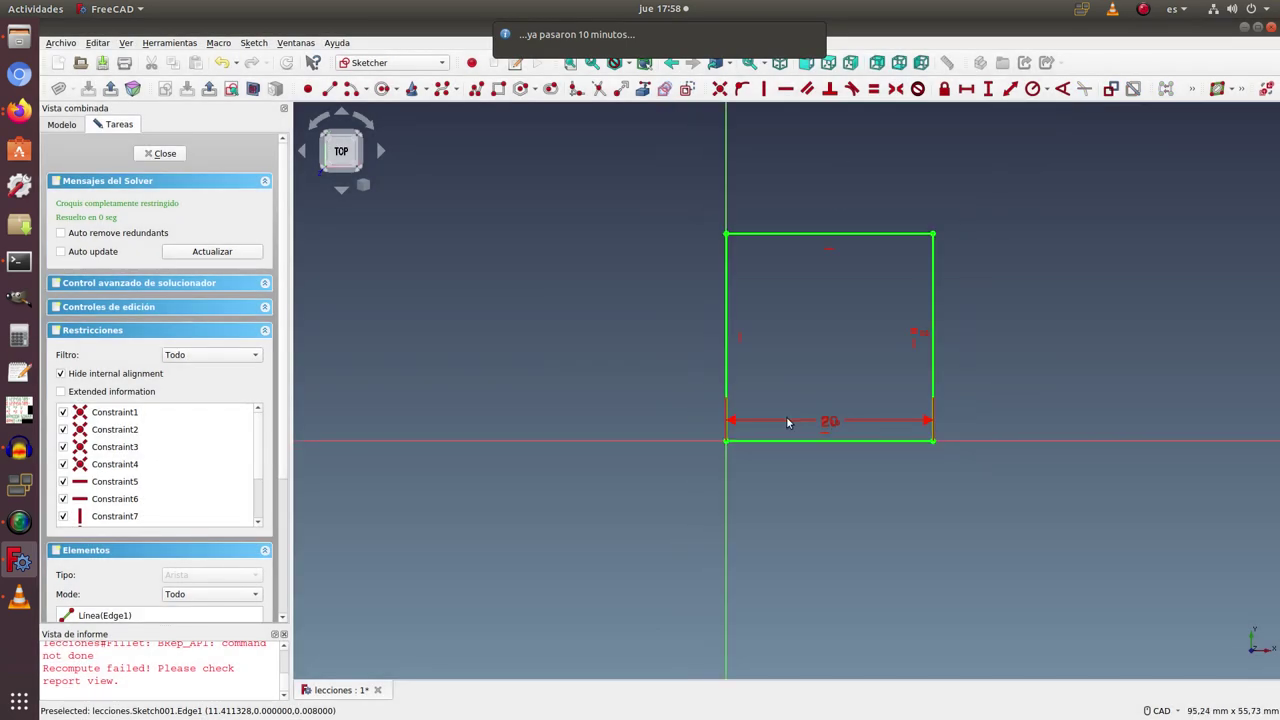
pyautogui.scroll(-1, 786, 420)
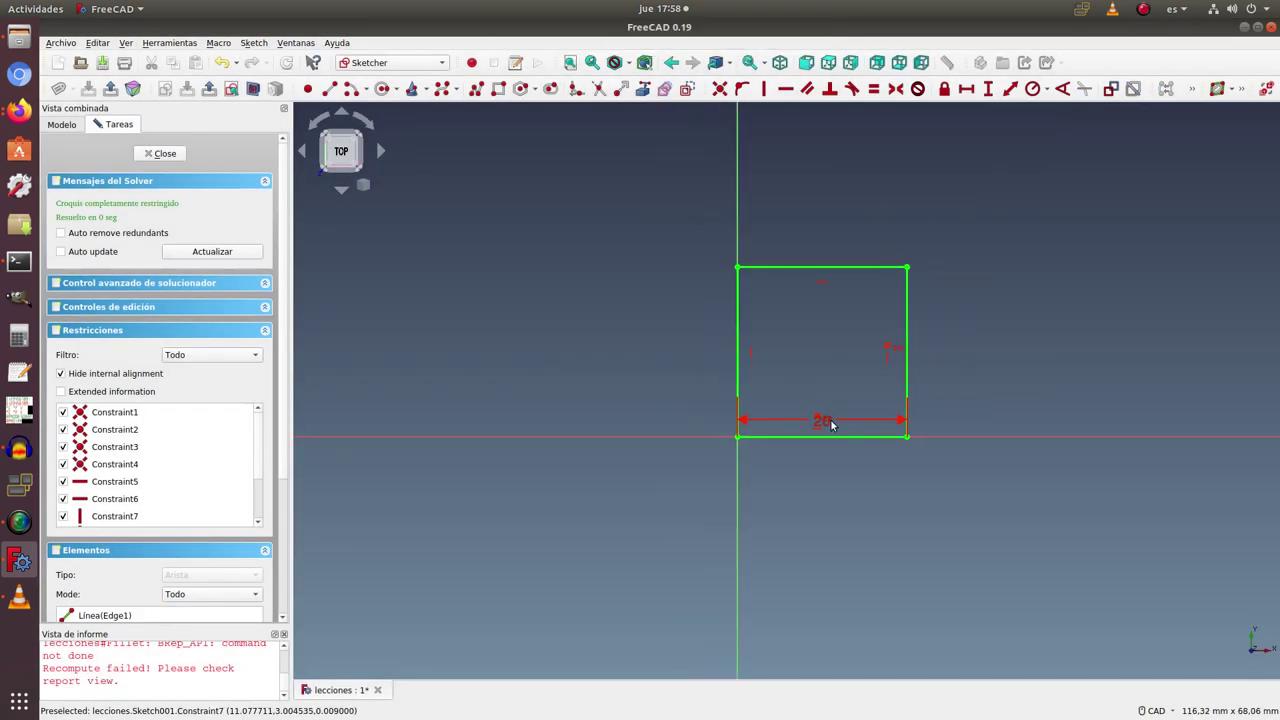
pyautogui.moveTo(821, 428); pyautogui.dragTo(820, 493)
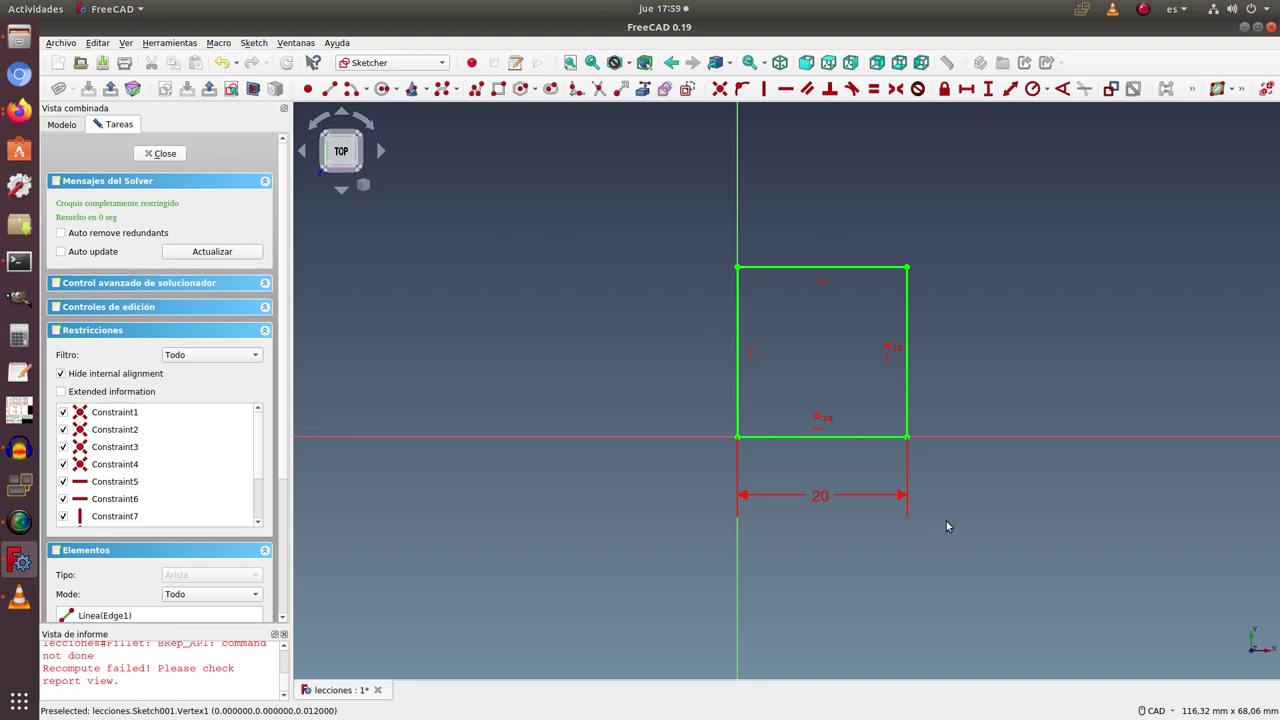
# Close the sketch editor and orbit to view the square sketch in 3D
pyautogui.click(158, 154)
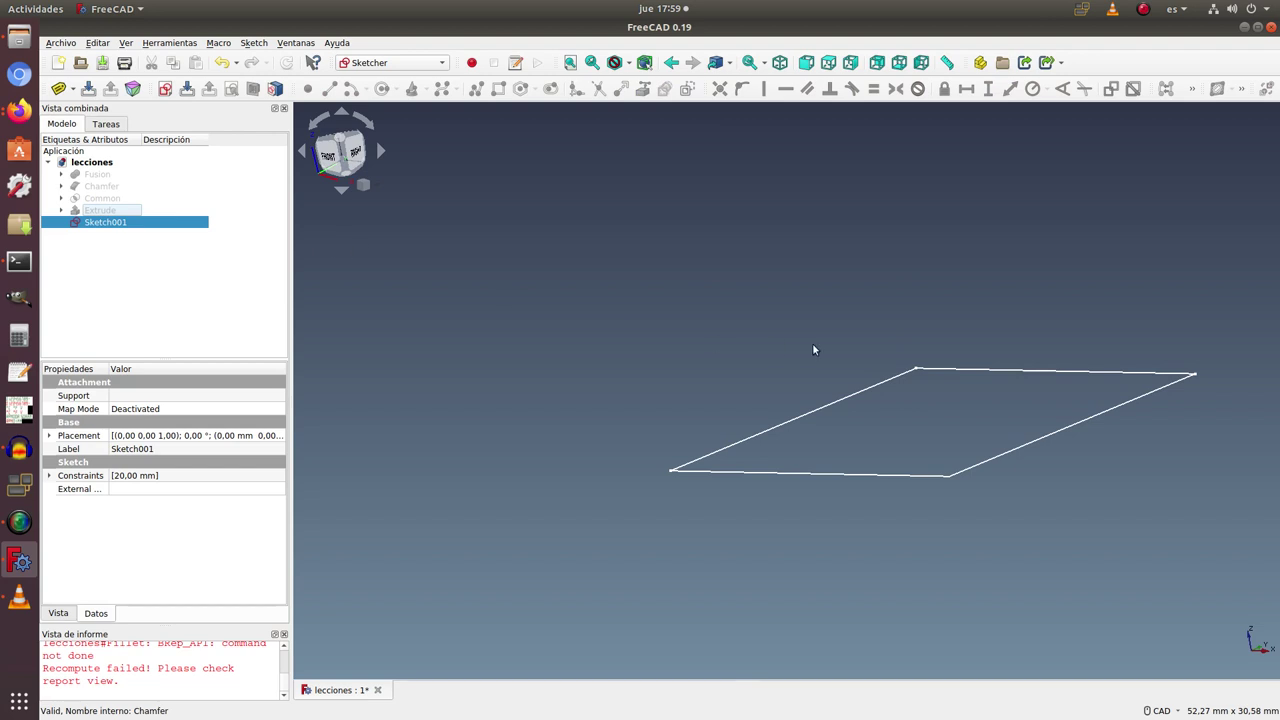
pyautogui.moveTo(808, 193)
pyautogui.mouseDown(button='middle')
pyautogui.moveTo(840, 243)
pyautogui.moveTo(831, 220)
pyautogui.mouseUp(button='middle')
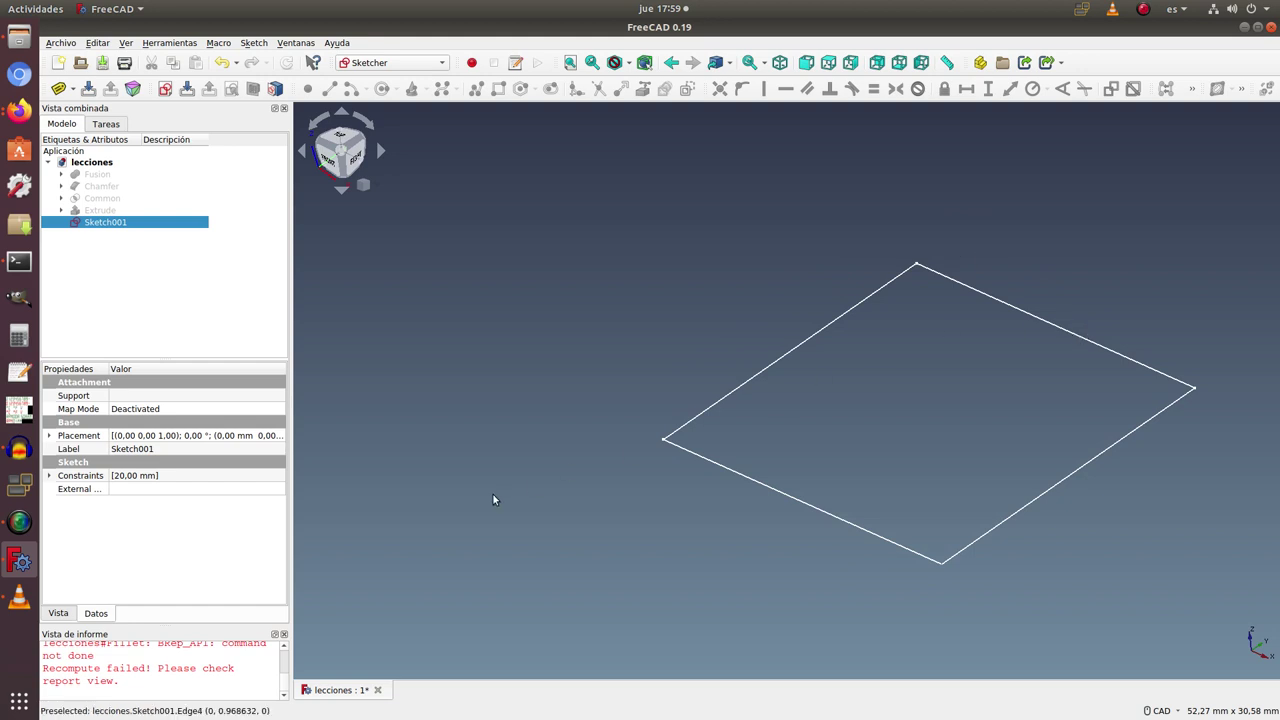
pyautogui.scroll(-2, 472, 487)
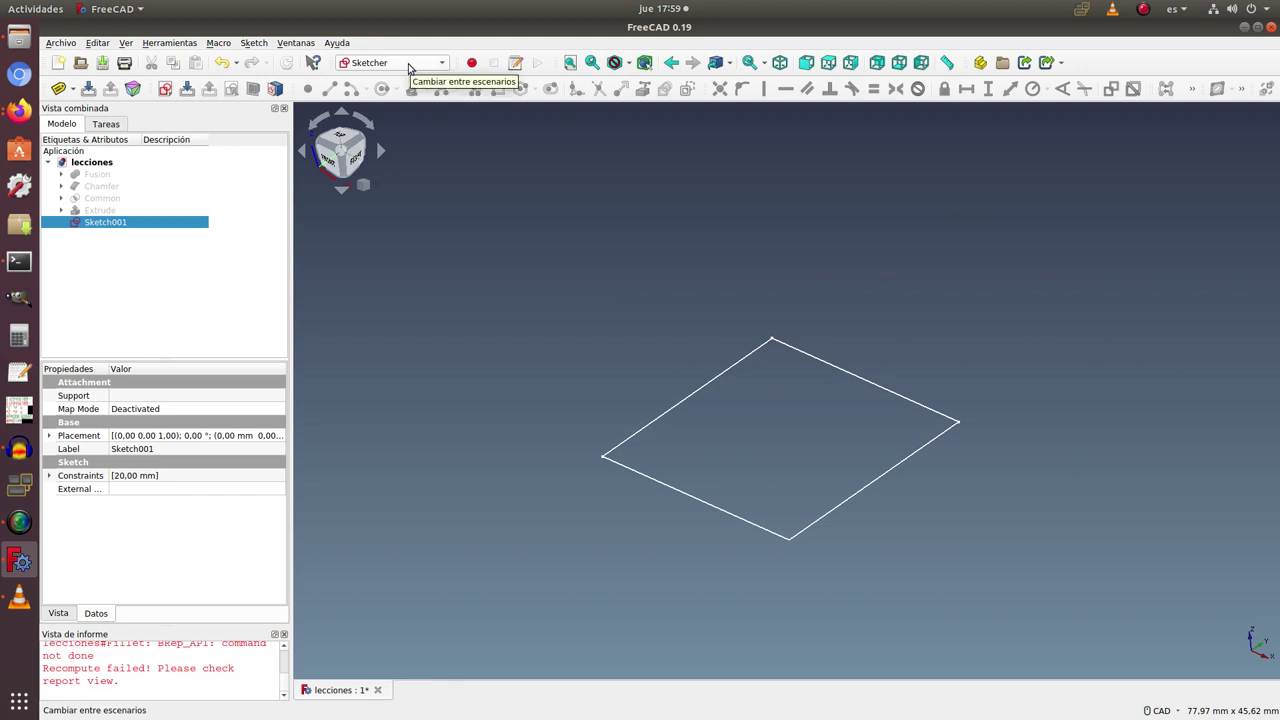
# Switch to the Part workbench and clear the current selection
pyautogui.click(409, 68)
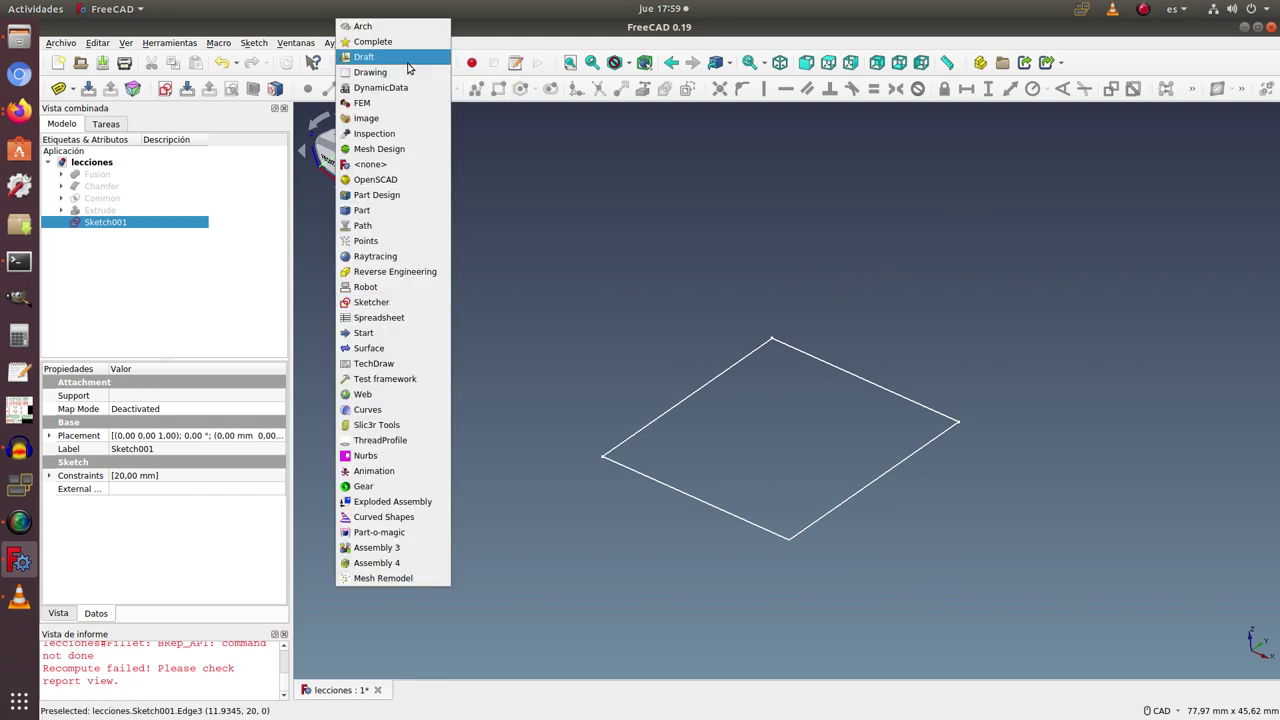
pyautogui.click(398, 212)
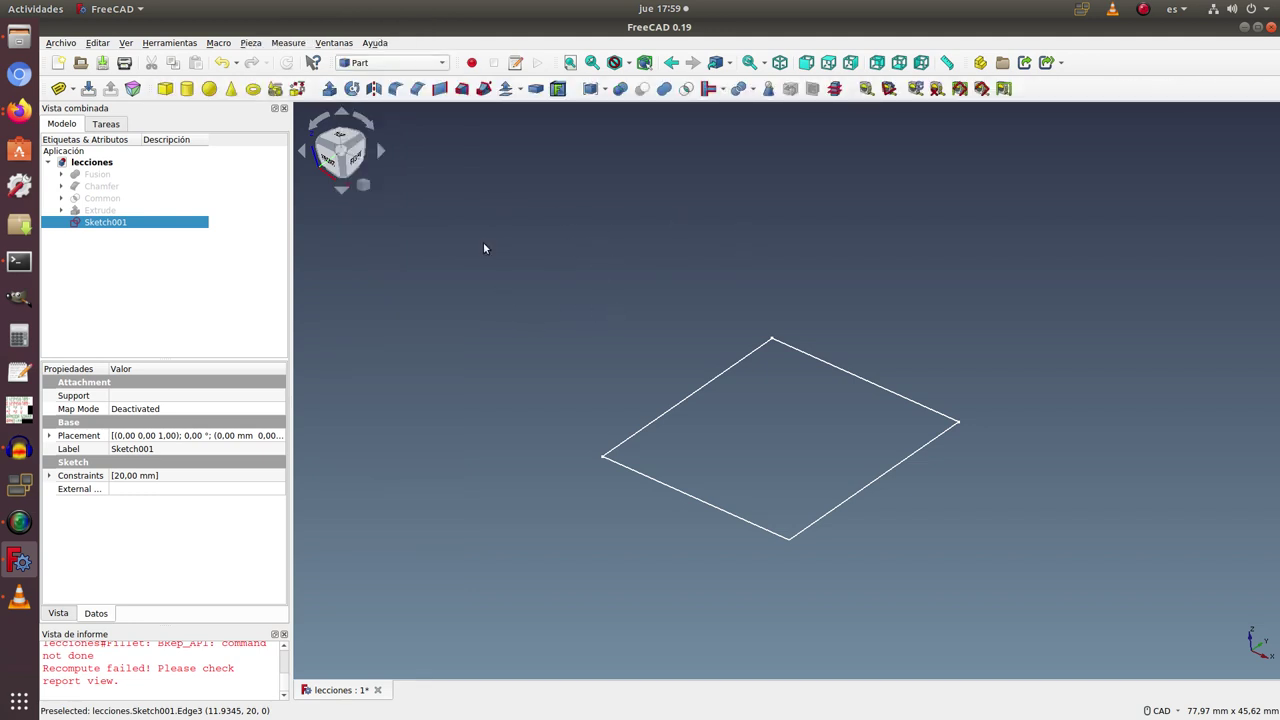
pyautogui.click(425, 62)
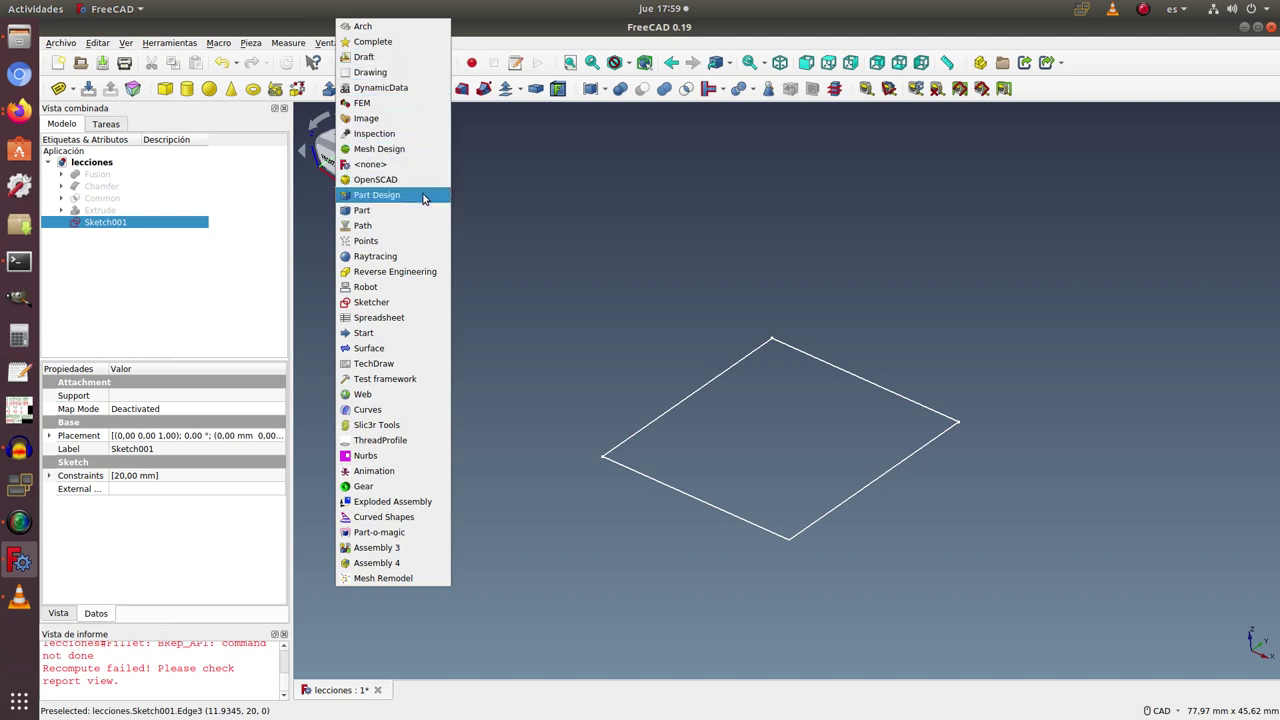
pyautogui.click(676, 190)
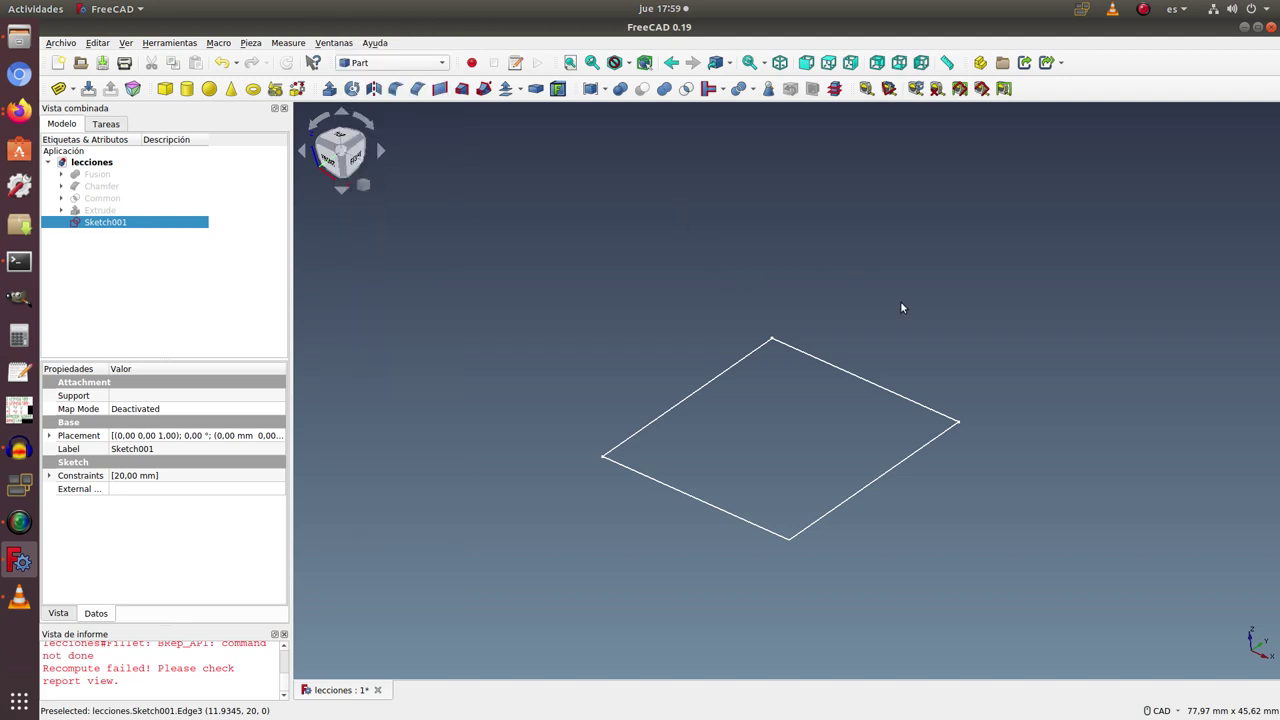
pyautogui.click(533, 265)
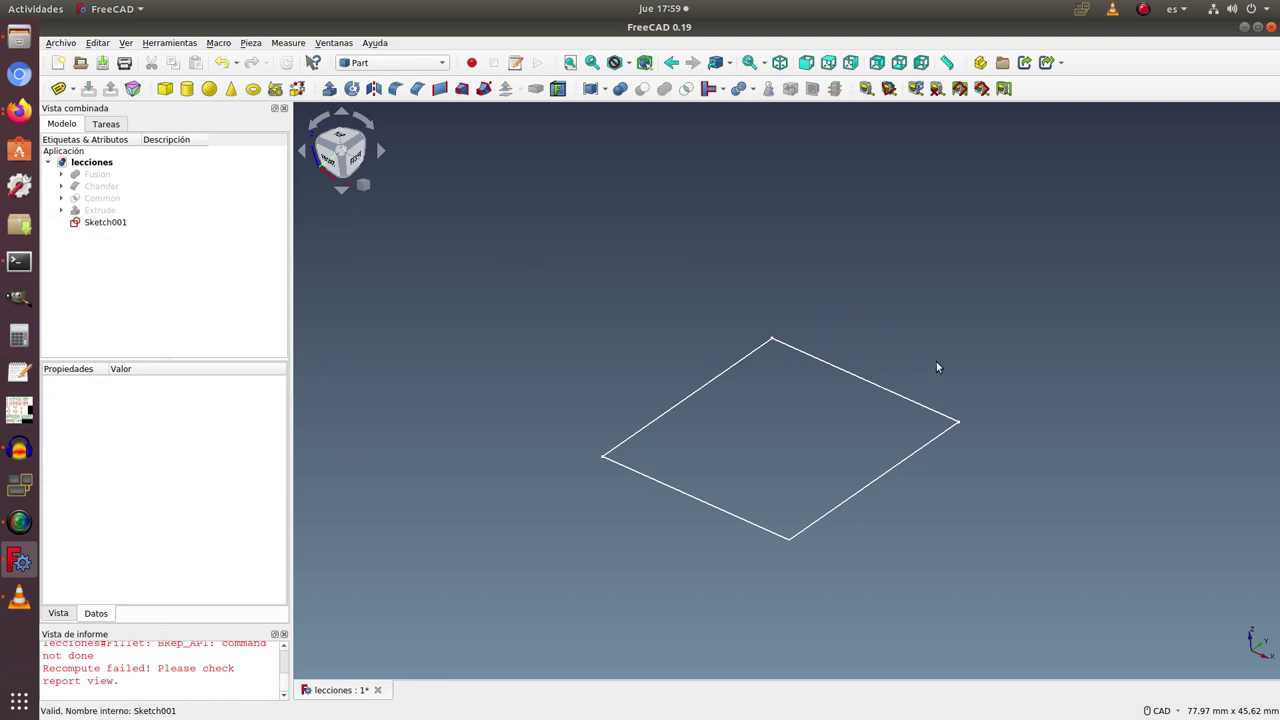
# Extrude Sketch001 by 20 mm along its normal into a solid cube
pyautogui.click(113, 224)
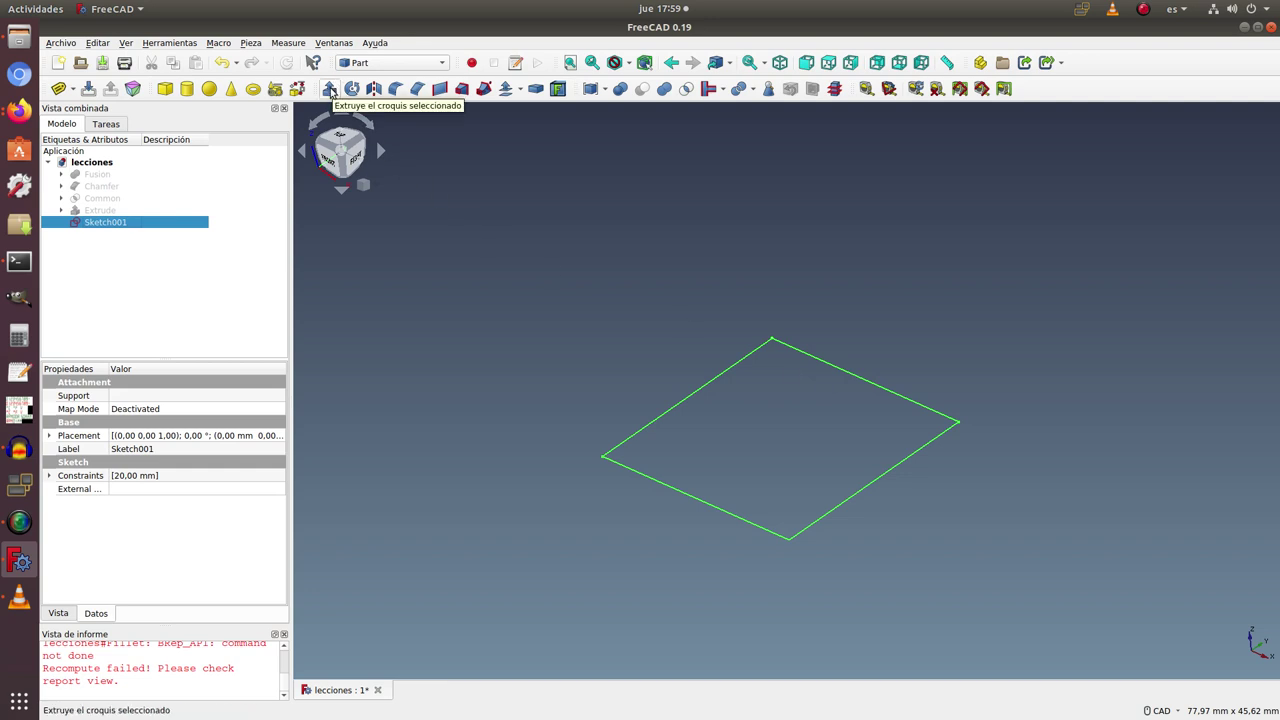
pyautogui.click(330, 89)
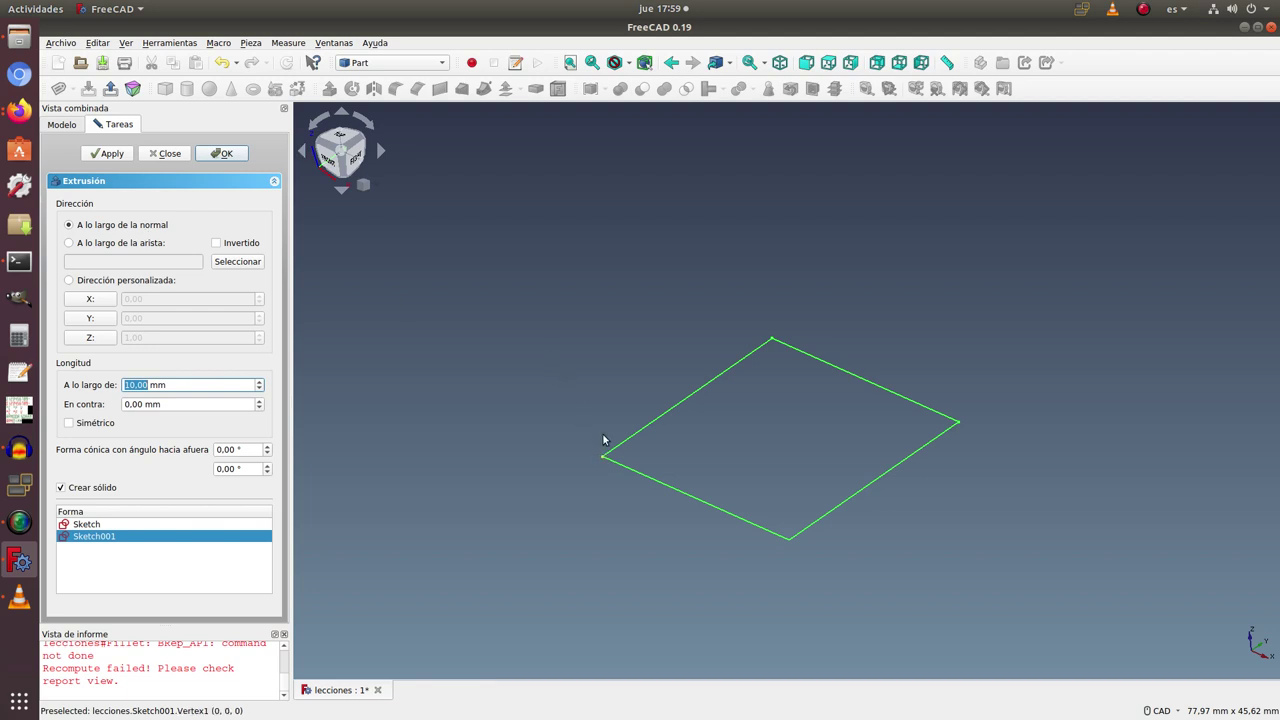
pyautogui.click(225, 385)
pyautogui.tripleClick(219, 386)
pyautogui.write('20')
pyautogui.click(226, 154)
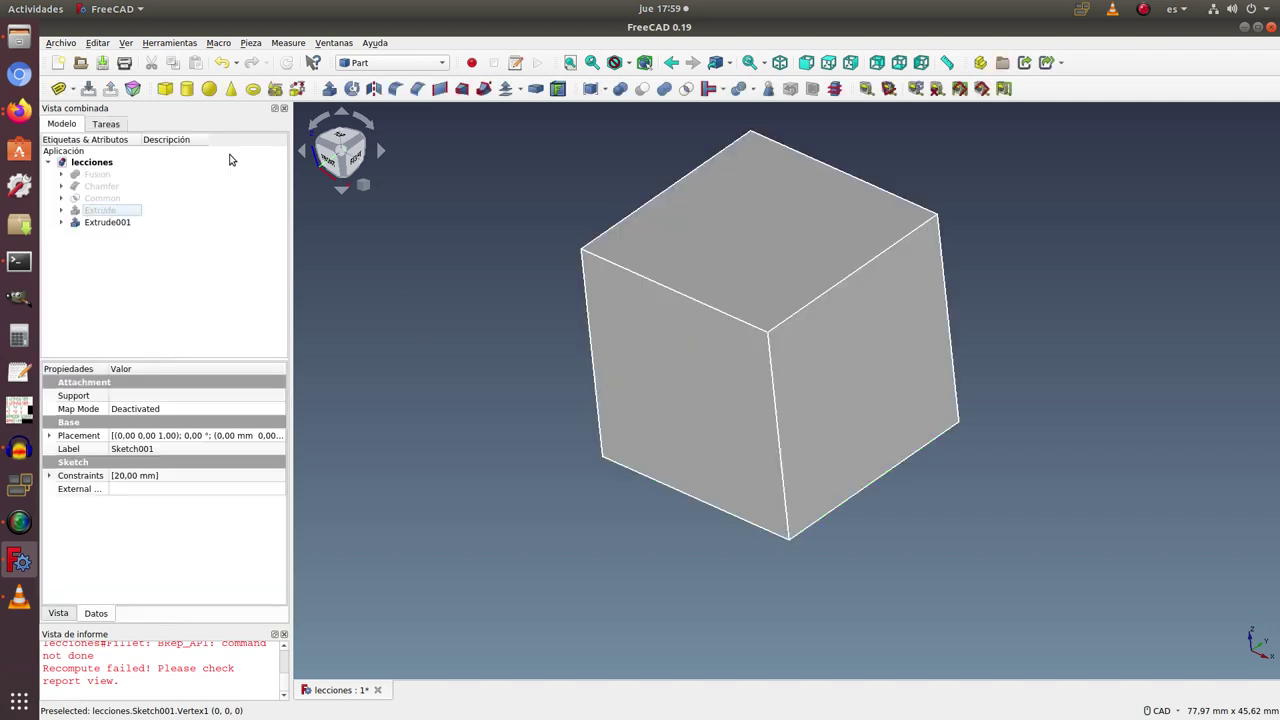
pyautogui.click(483, 453)
pyautogui.moveTo(458, 503); pyautogui.dragTo(663, 398, button='middle')
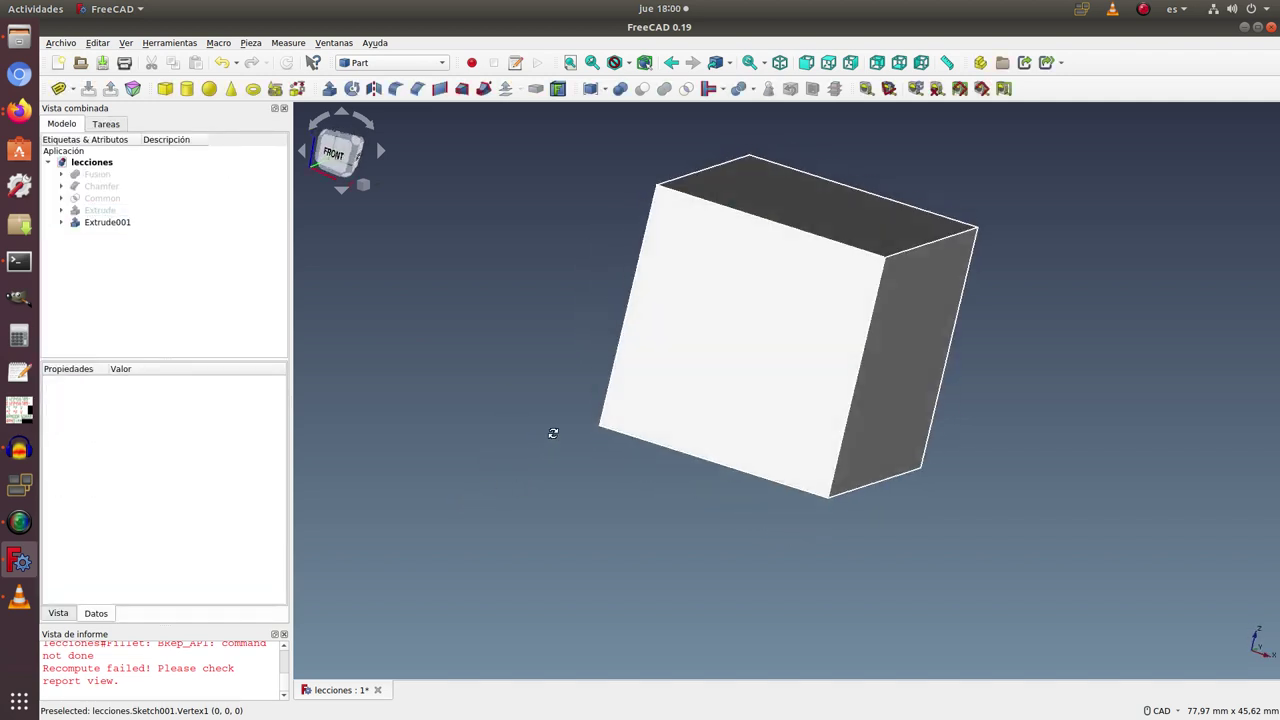
pyautogui.press('0')
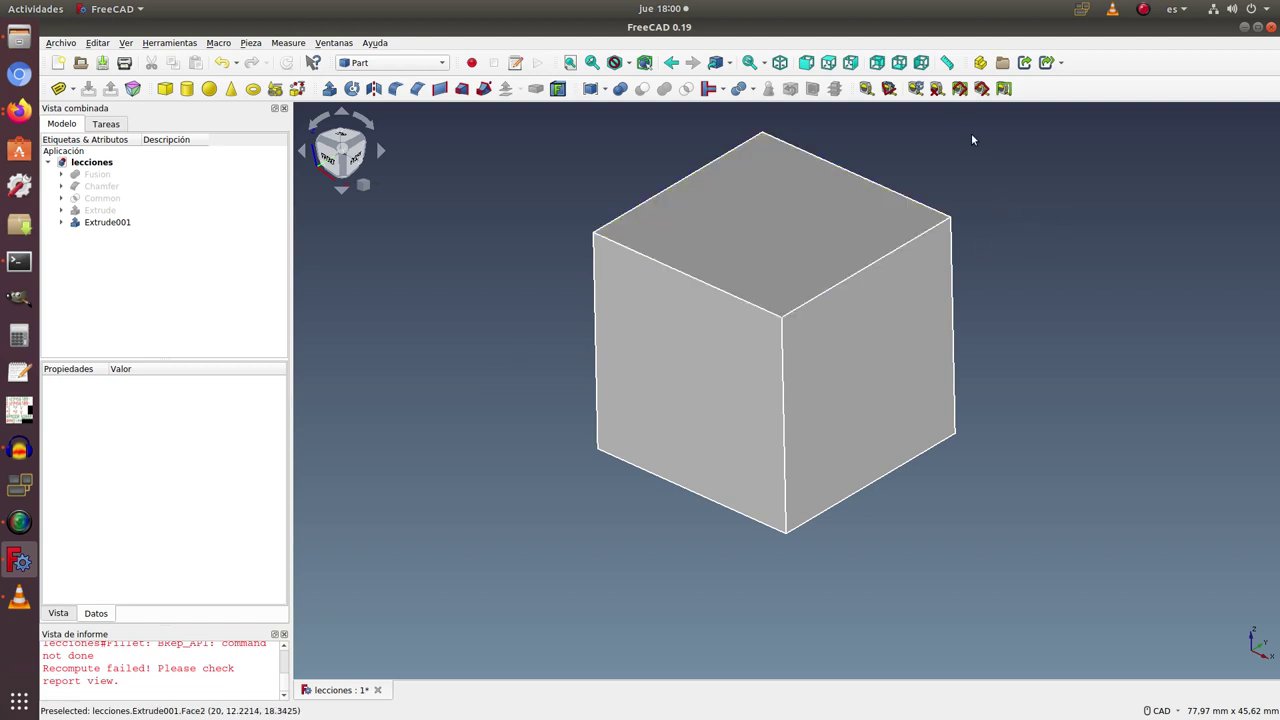
pyautogui.scroll(1, 952, 118)
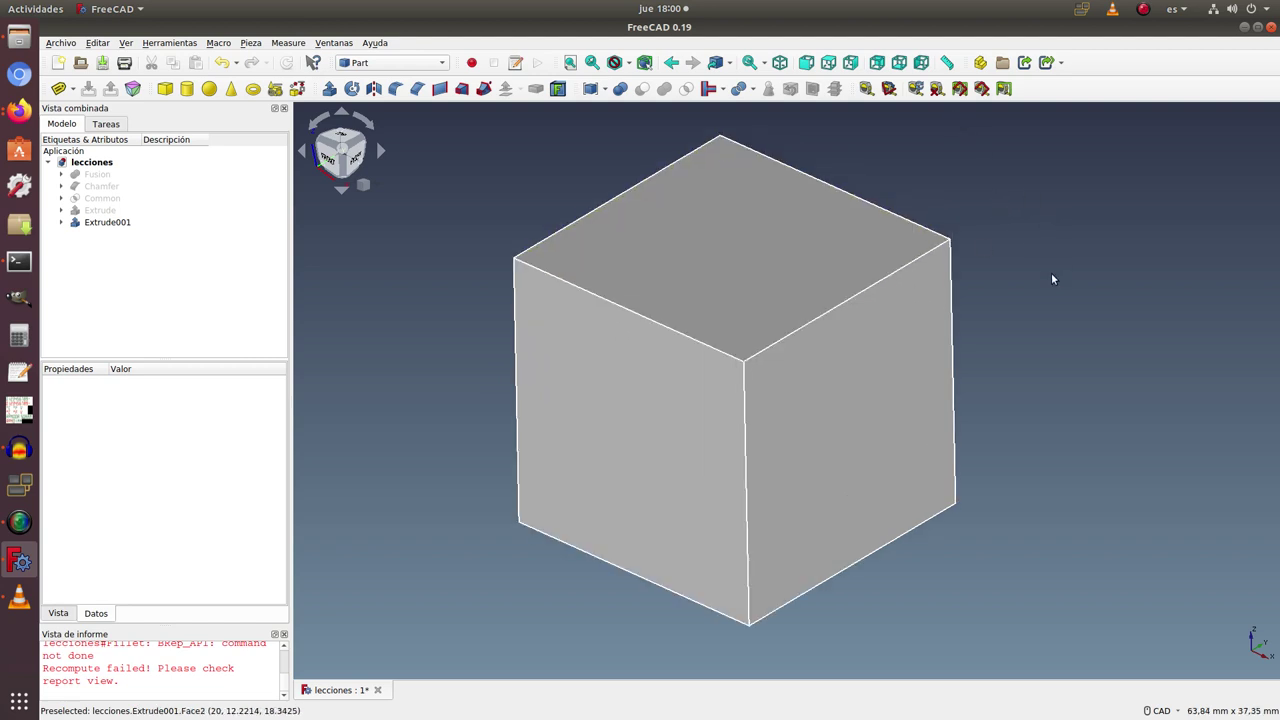
pyautogui.moveTo(1045, 347)
pyautogui.mouseDown(button='middle')
pyautogui.moveTo(1020, 280)
pyautogui.moveTo(1011, 320)
pyautogui.moveTo(1054, 349)
pyautogui.moveTo(1104, 316)
pyautogui.moveTo(1088, 303)
pyautogui.moveTo(1062, 340)
pyautogui.mouseUp(button='middle')
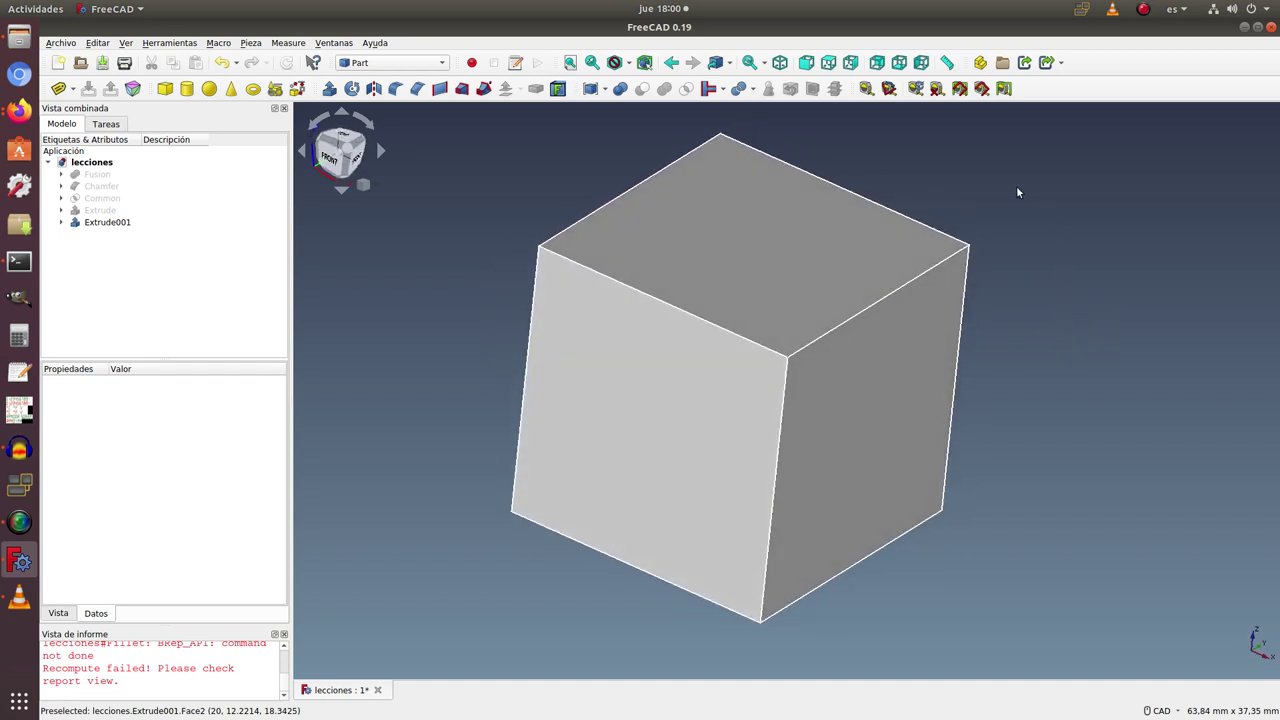